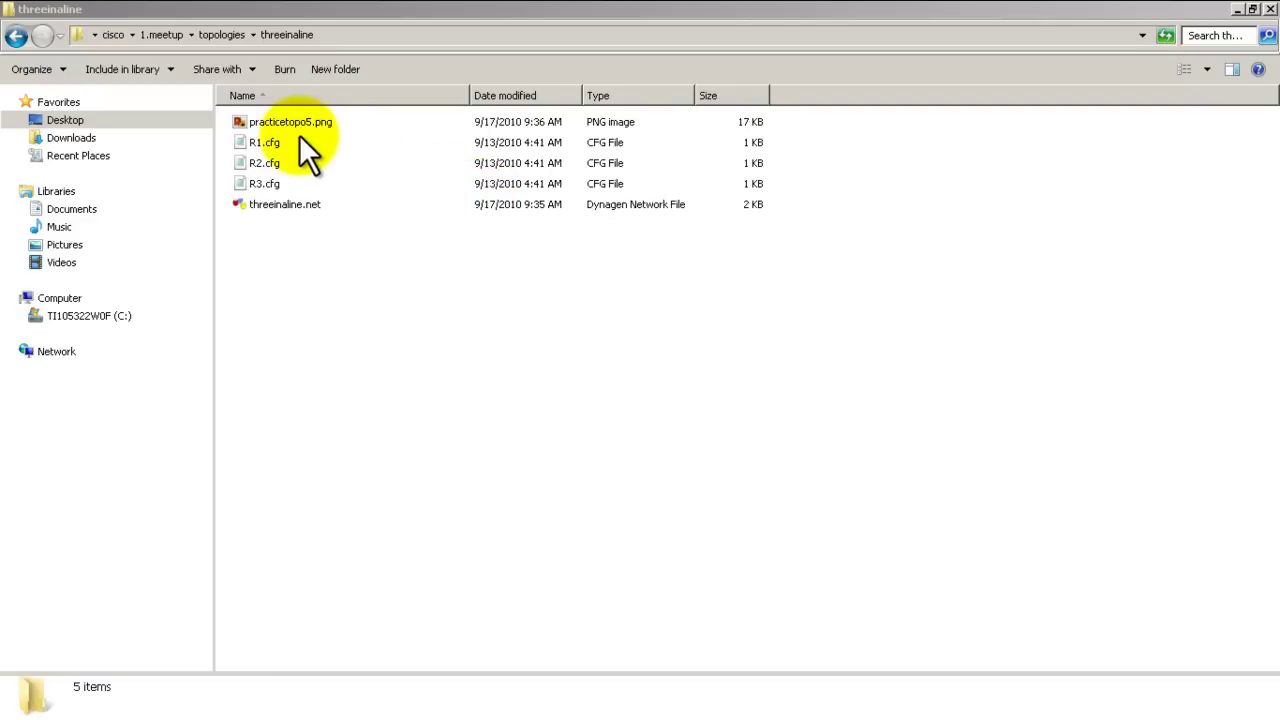
{"action": "left_click", "coordinate": [310, 208]}
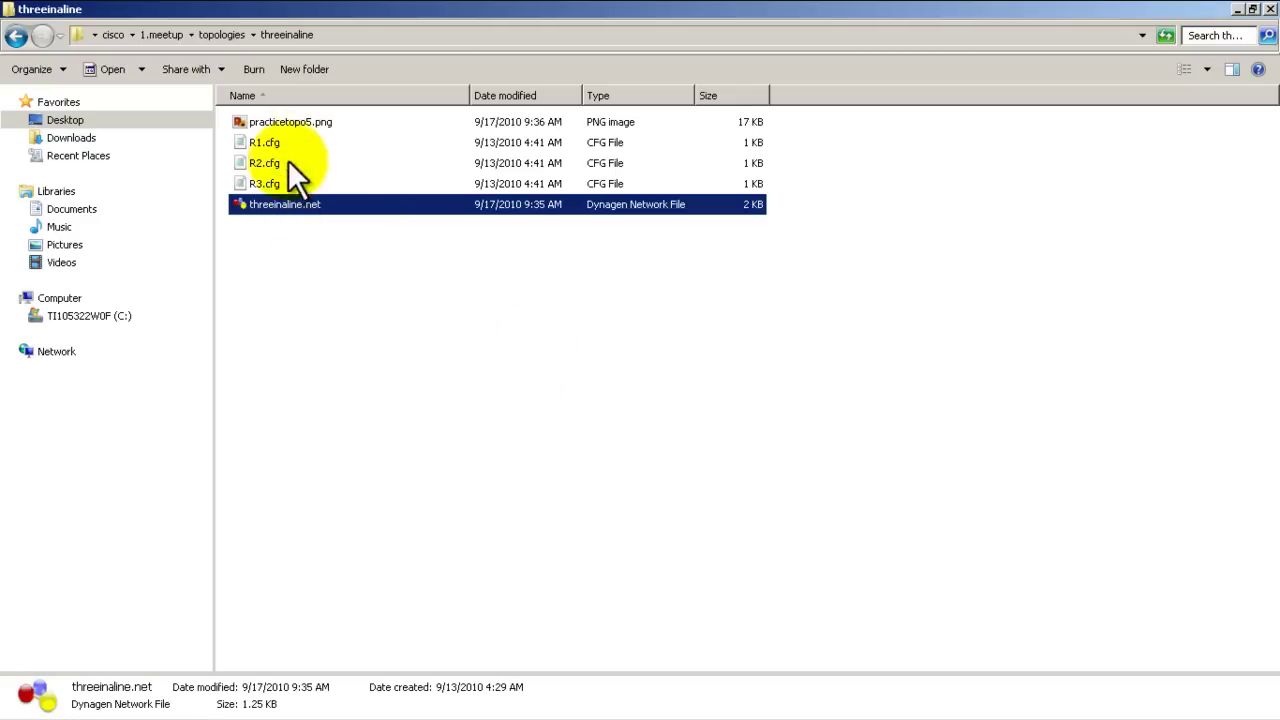
{"action": "double_click", "coordinate": [262, 142]}
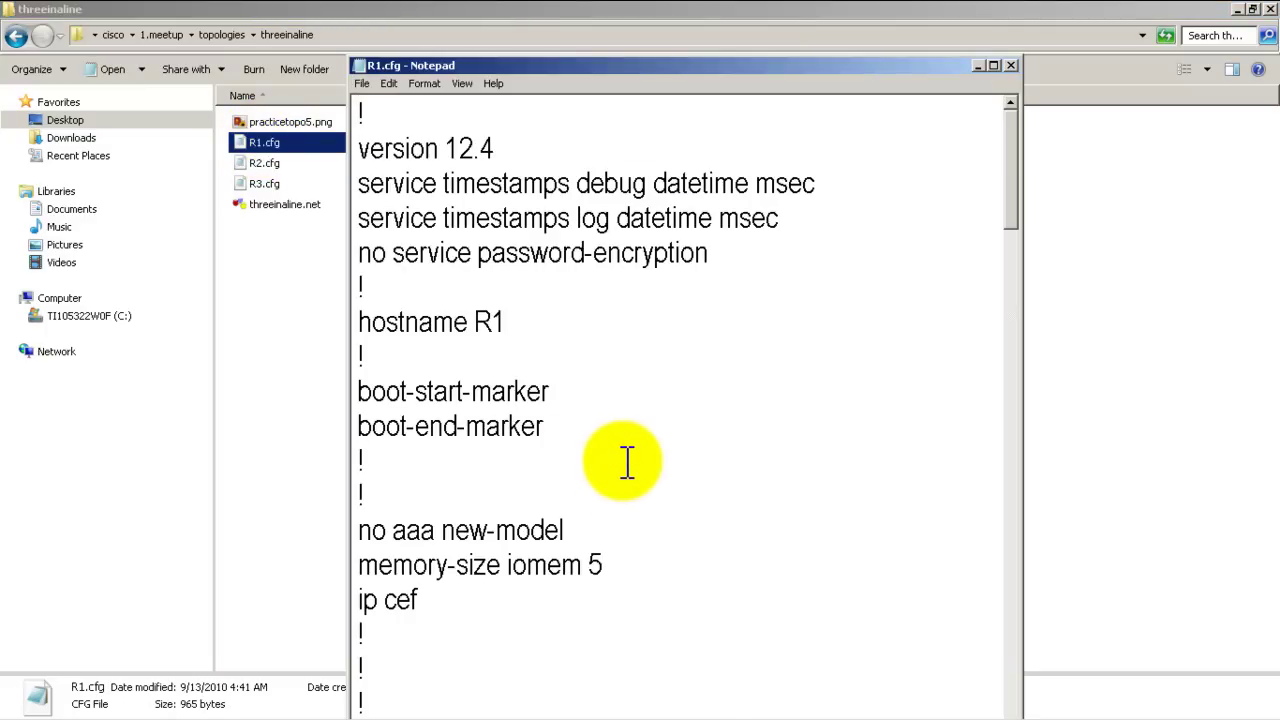
{"action": "scroll", "coordinate": [621, 477], "scroll_direction": "down", "scroll_amount": 10}
{"action": "scroll", "coordinate": [626, 462], "scroll_direction": "down", "scroll_amount": 10}
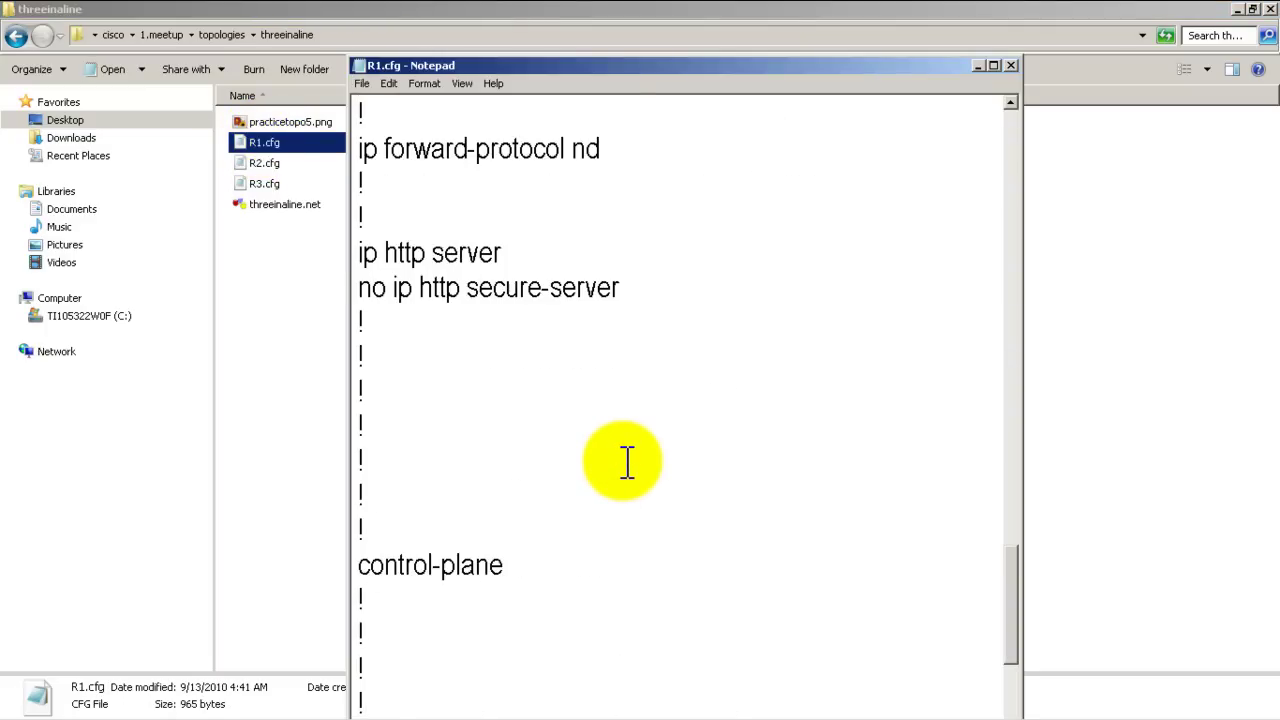
{"action": "left_click", "coordinate": [1011, 65]}
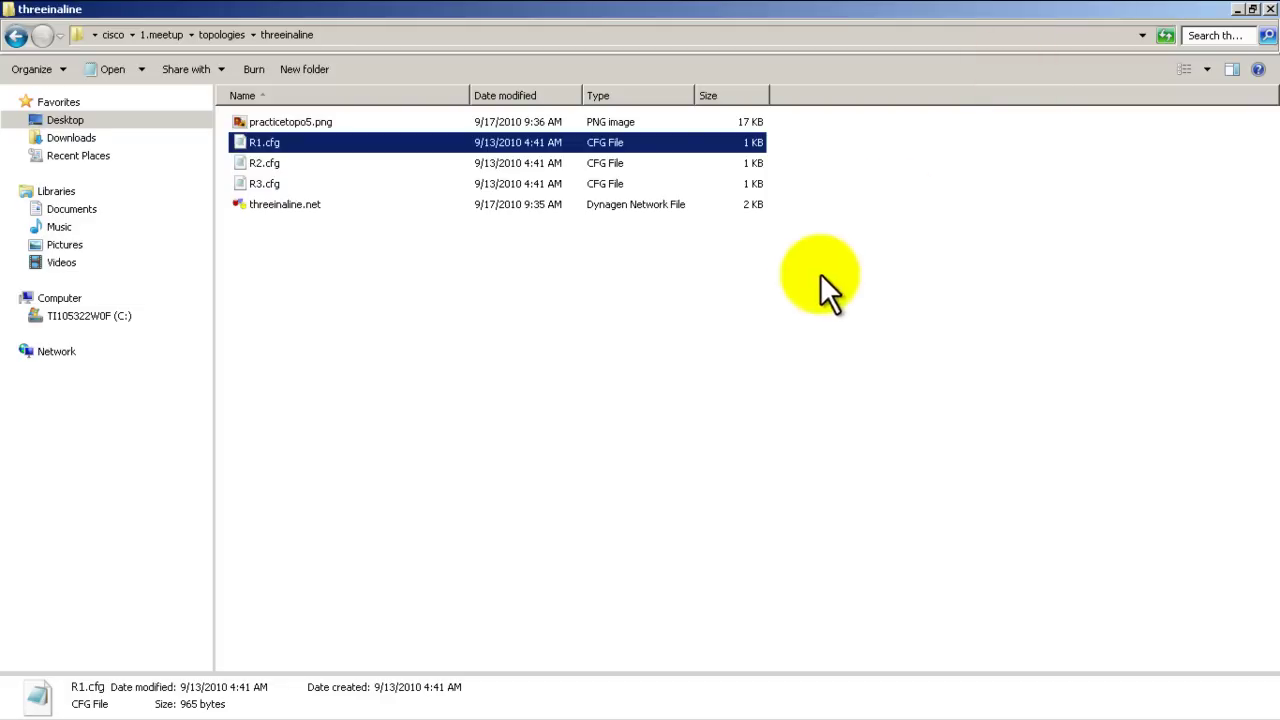
{"action": "left_click", "coordinate": [731, 336]}
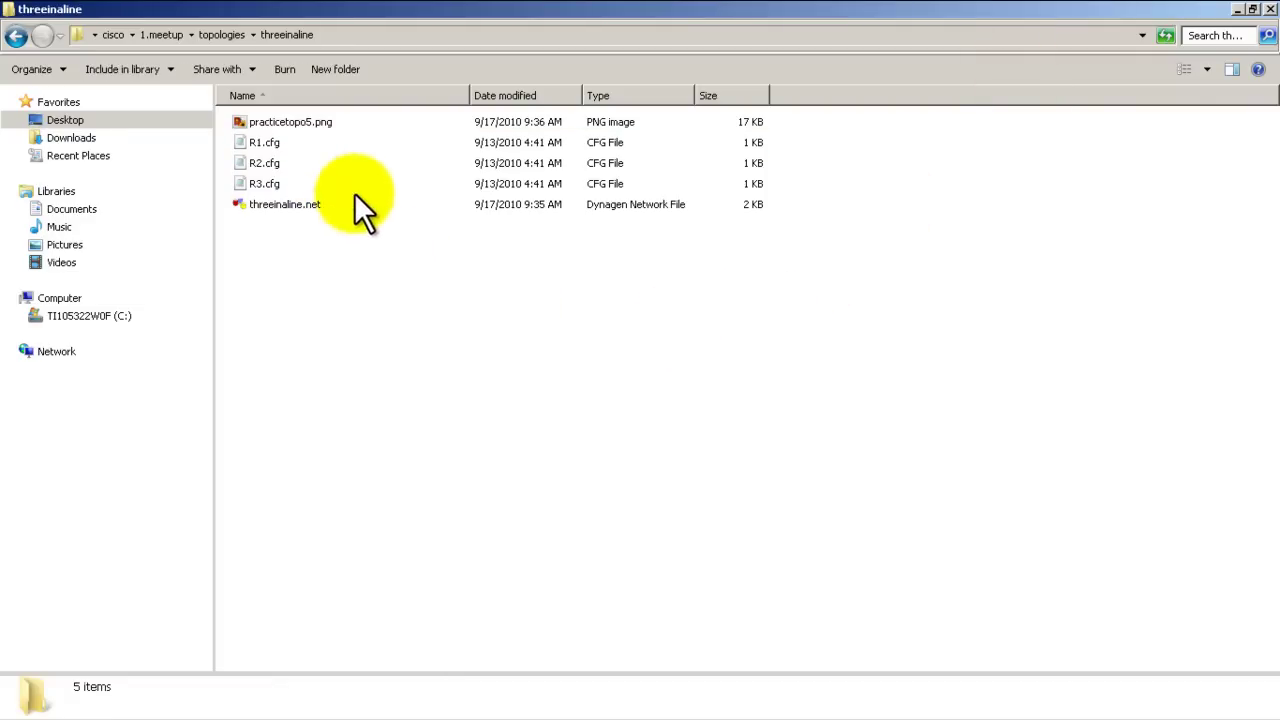
Launch threeinaline.net in GNS3, cancel the extra File > Open dialog, and close the folder window
{"action": "double_click", "coordinate": [301, 205]}
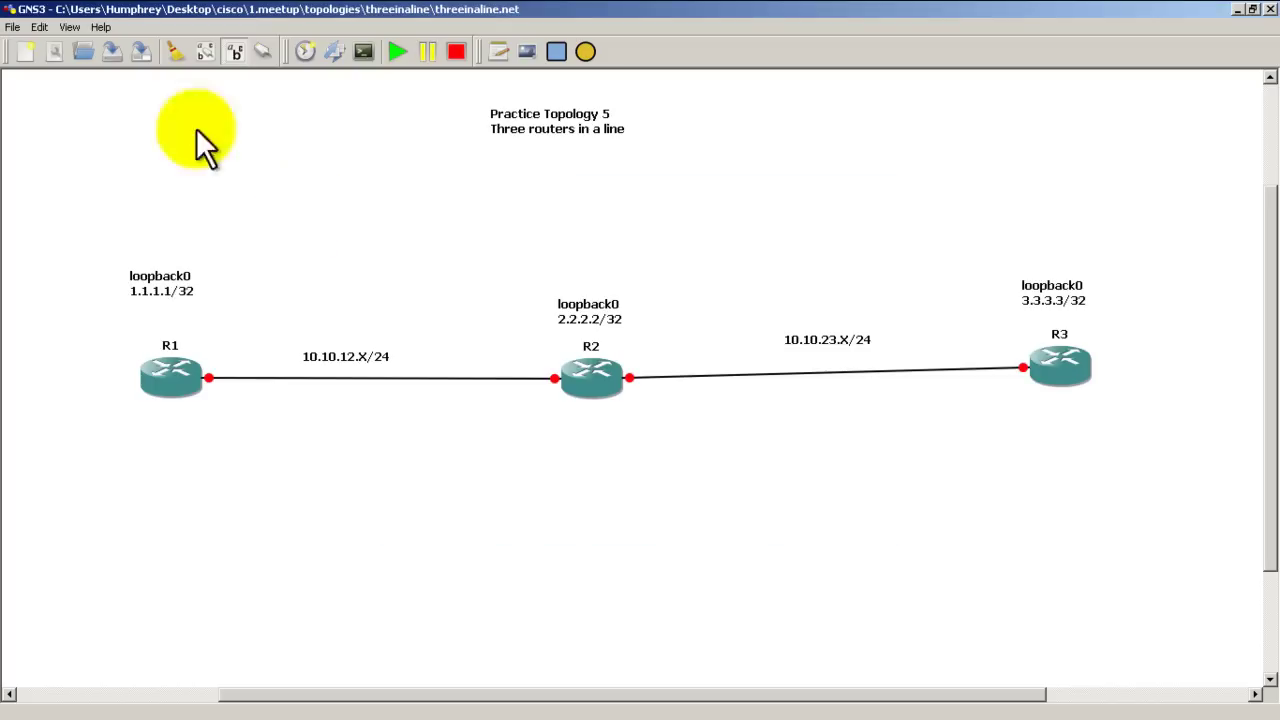
{"action": "left_click", "coordinate": [12, 28]}
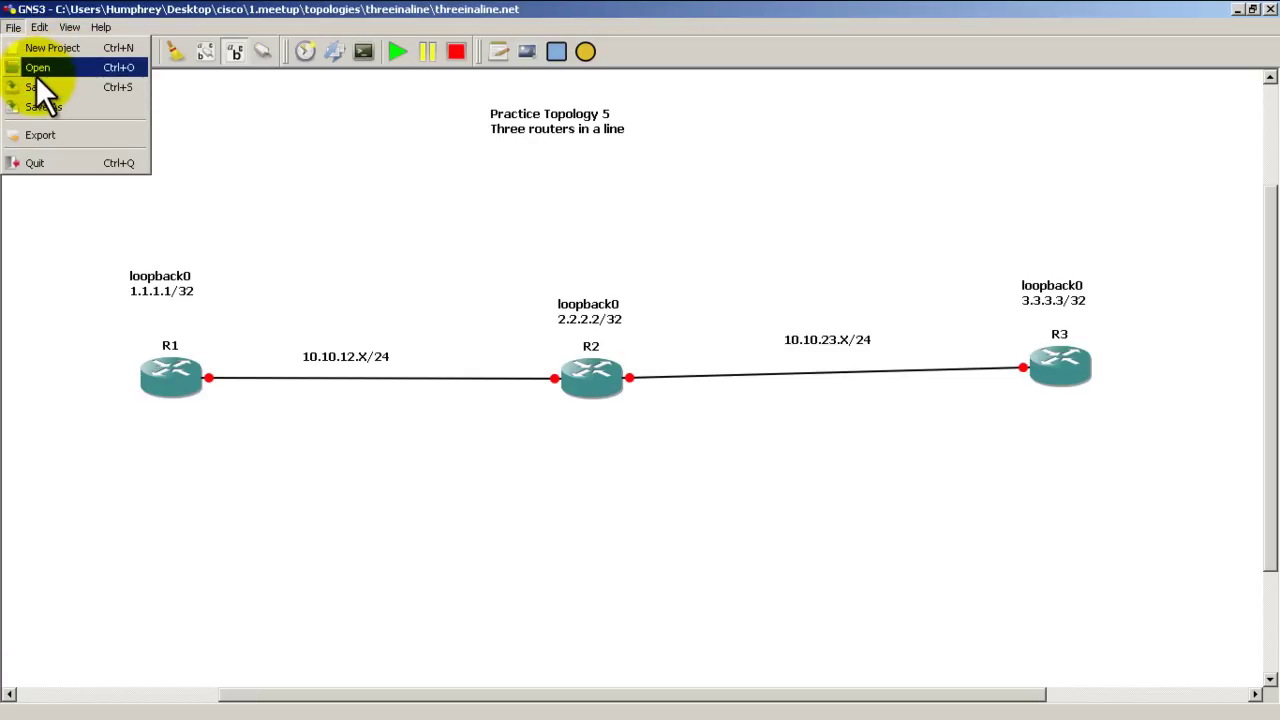
{"action": "left_click", "coordinate": [35, 72]}
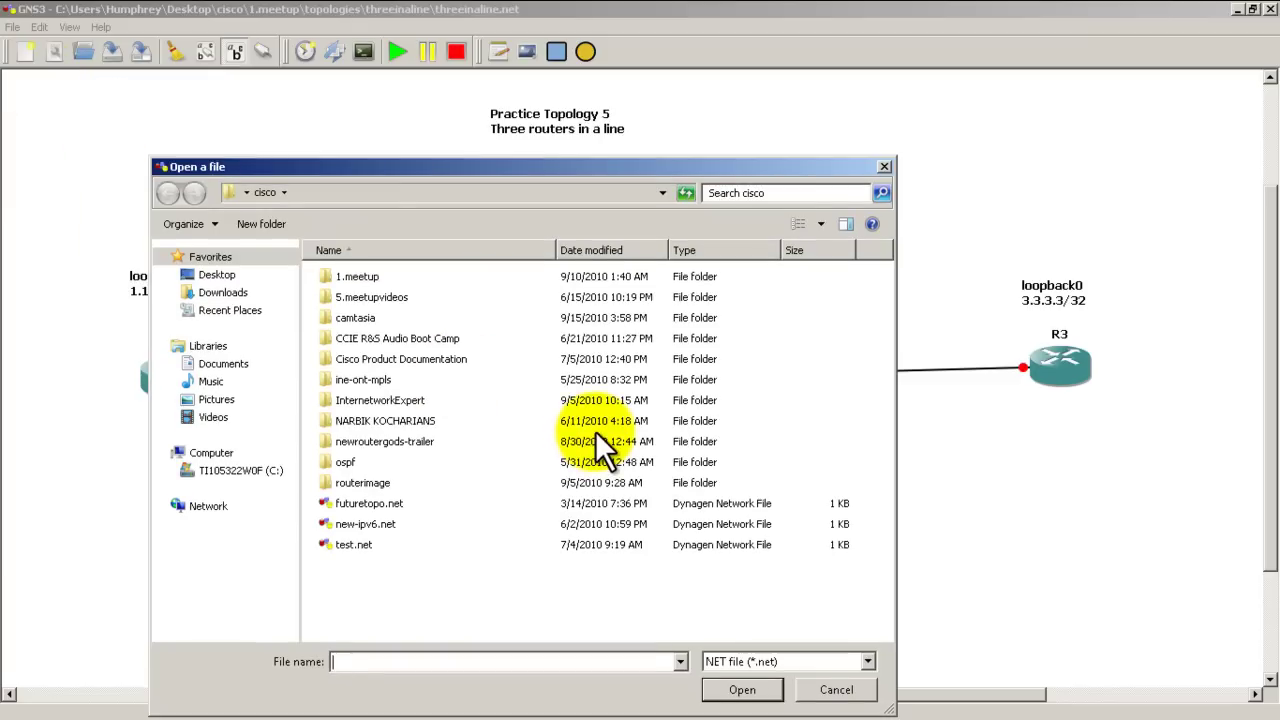
{"action": "left_click", "coordinate": [836, 689]}
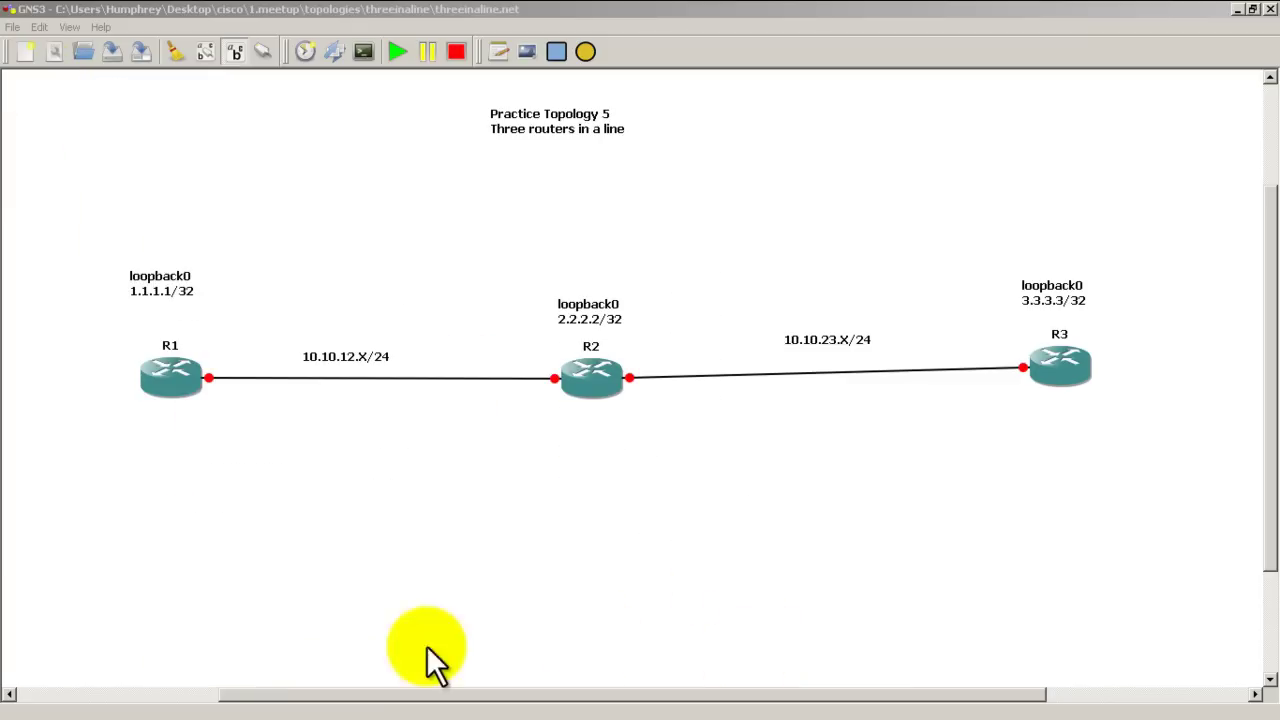
{"action": "left_click", "coordinate": [137, 706]}
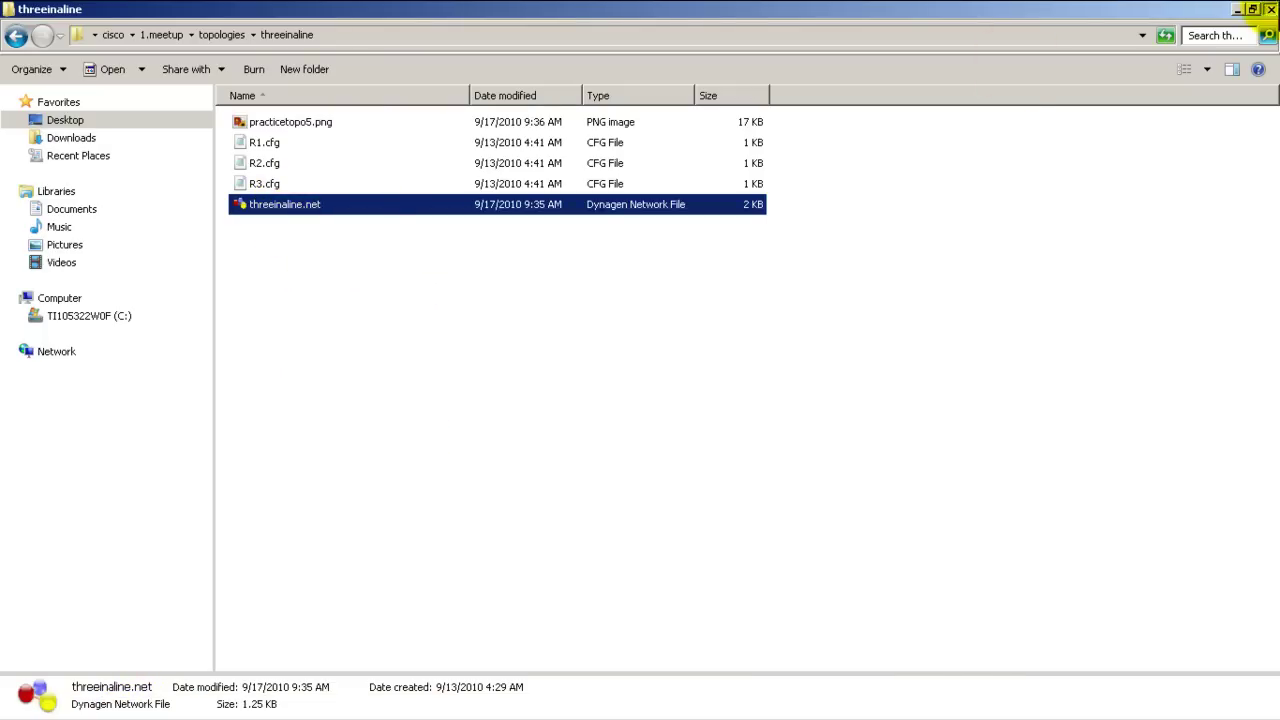
{"action": "left_click", "coordinate": [1270, 9]}
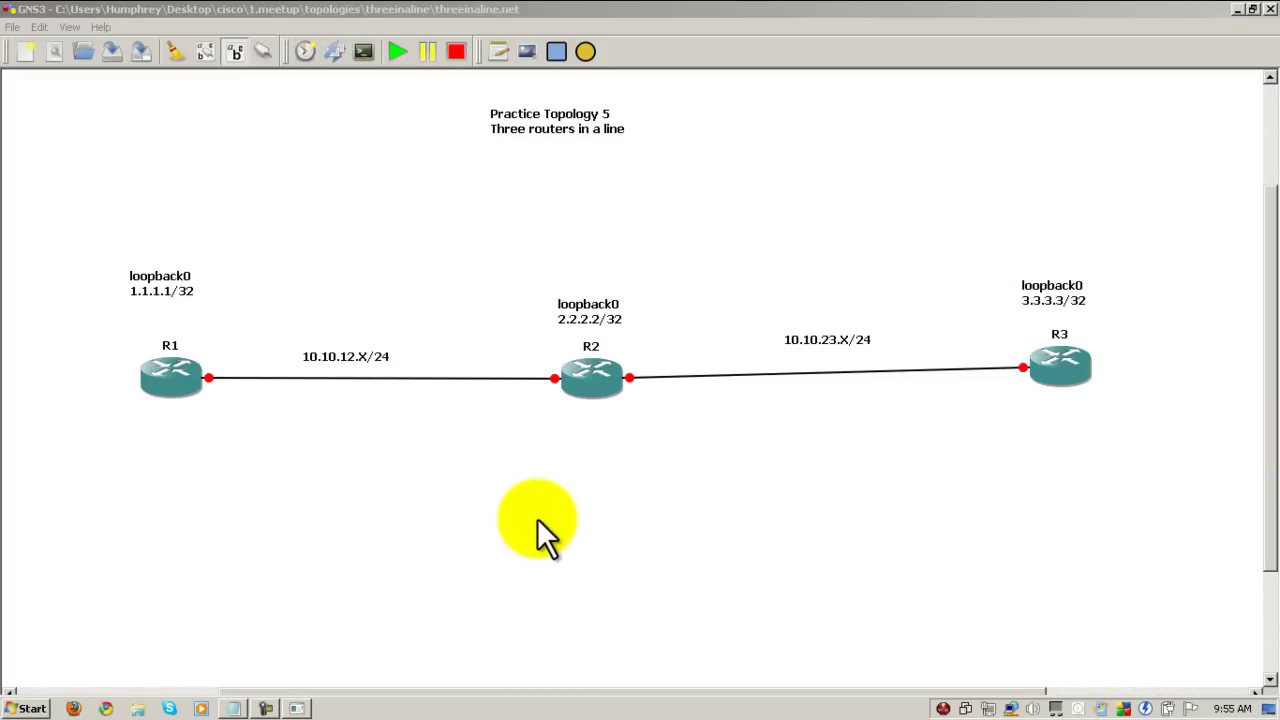
Choose to import the routers' startup-configs from a directory
{"action": "left_click", "coordinate": [336, 56]}
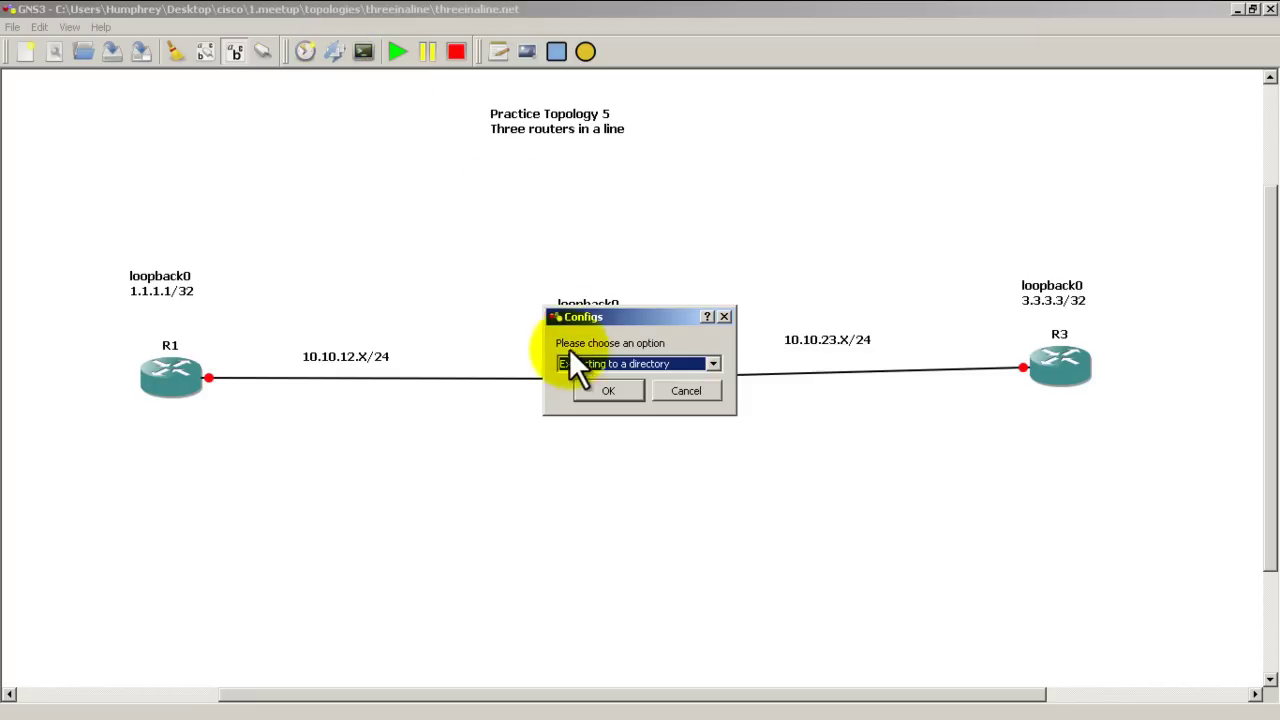
{"action": "left_click", "coordinate": [714, 364]}
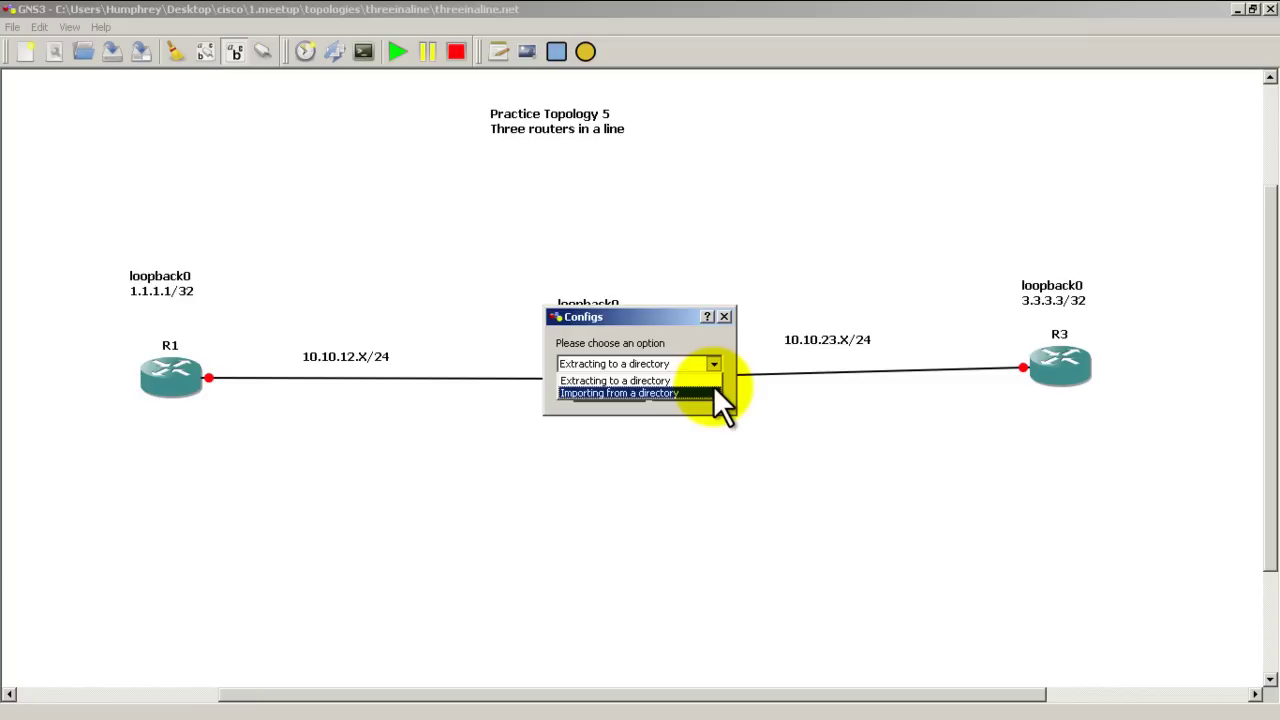
{"action": "left_click", "coordinate": [714, 390]}
{"action": "left_click", "coordinate": [625, 391]}
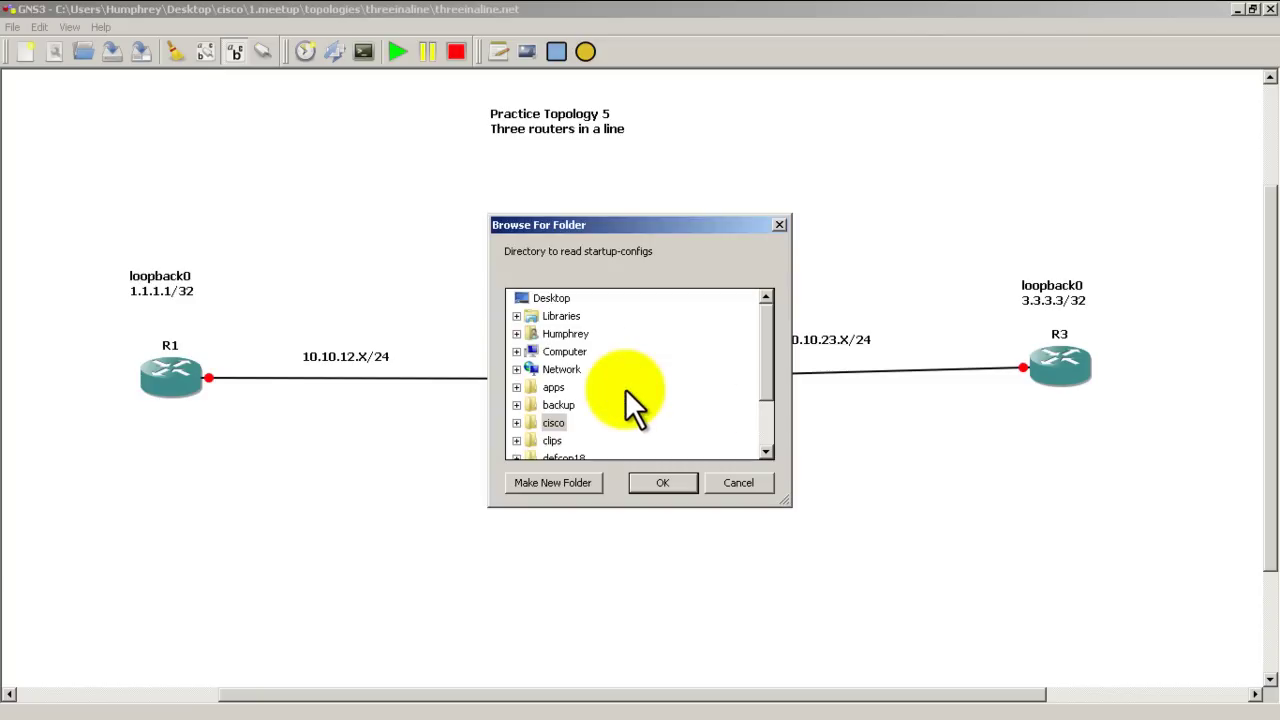
Pick the cisco > 1.meetup > topologies > threeinaline folder as the config source and confirm
{"action": "left_click", "coordinate": [565, 426]}
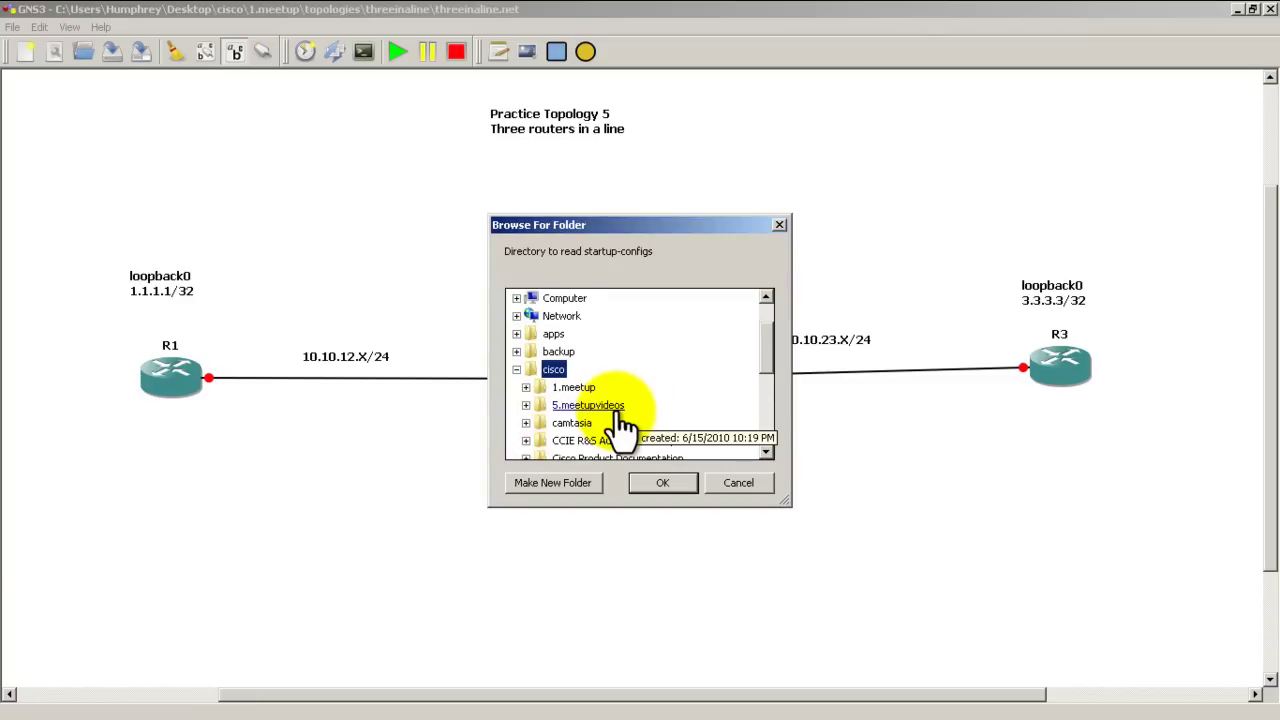
{"action": "left_click", "coordinate": [595, 388]}
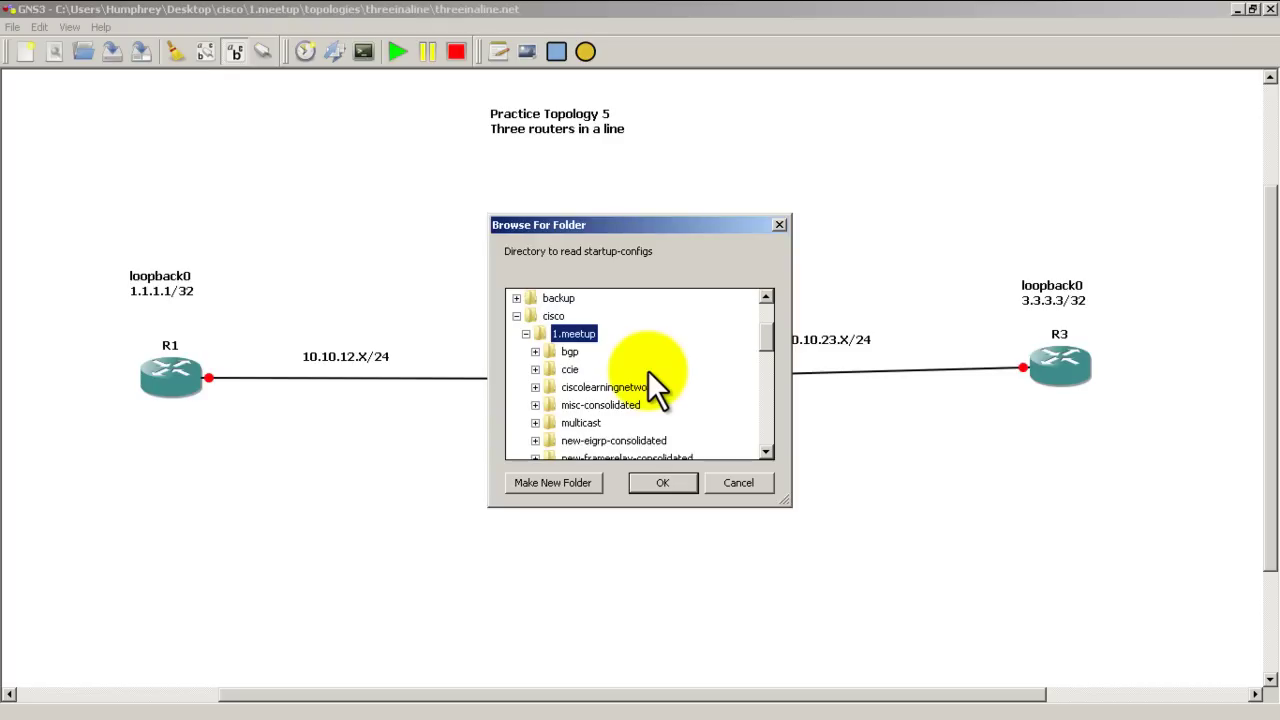
{"action": "scroll", "coordinate": [635, 370], "scroll_direction": "down", "scroll_amount": 7}
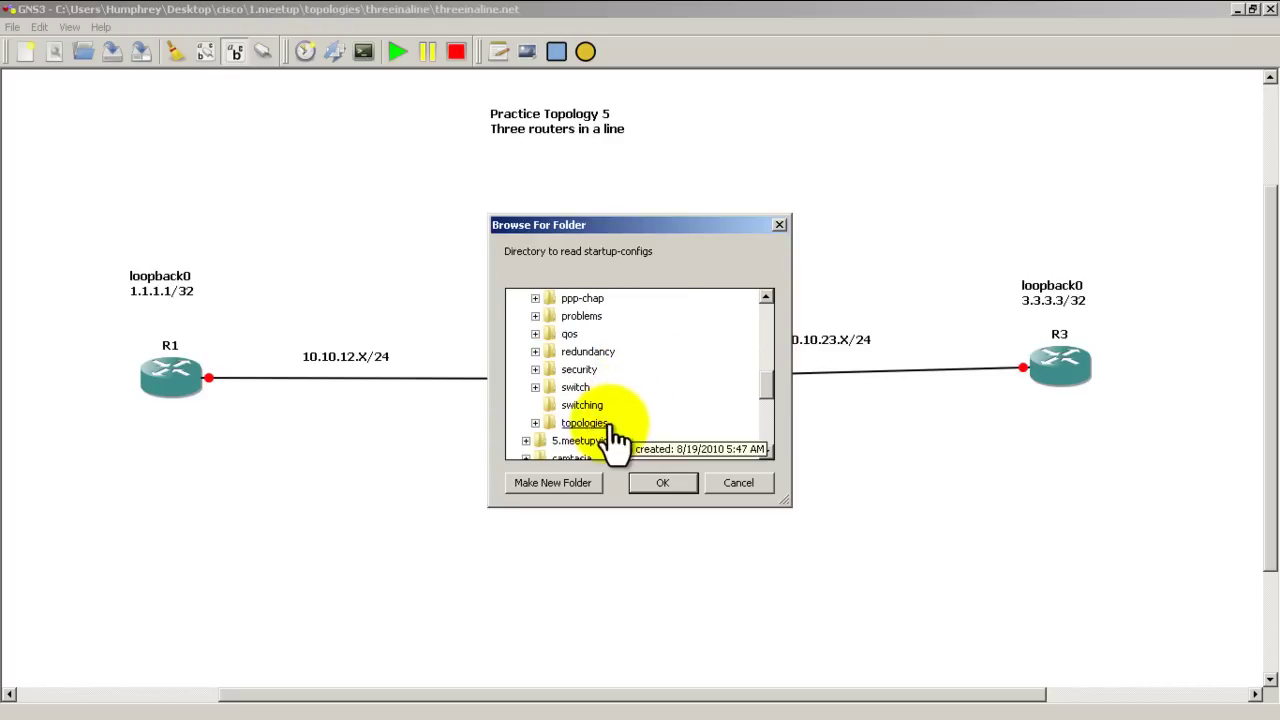
{"action": "left_click", "coordinate": [605, 422]}
{"action": "scroll", "coordinate": [691, 387], "scroll_direction": "down", "scroll_amount": 2}
{"action": "scroll", "coordinate": [690, 387], "scroll_direction": "up", "scroll_amount": 1}
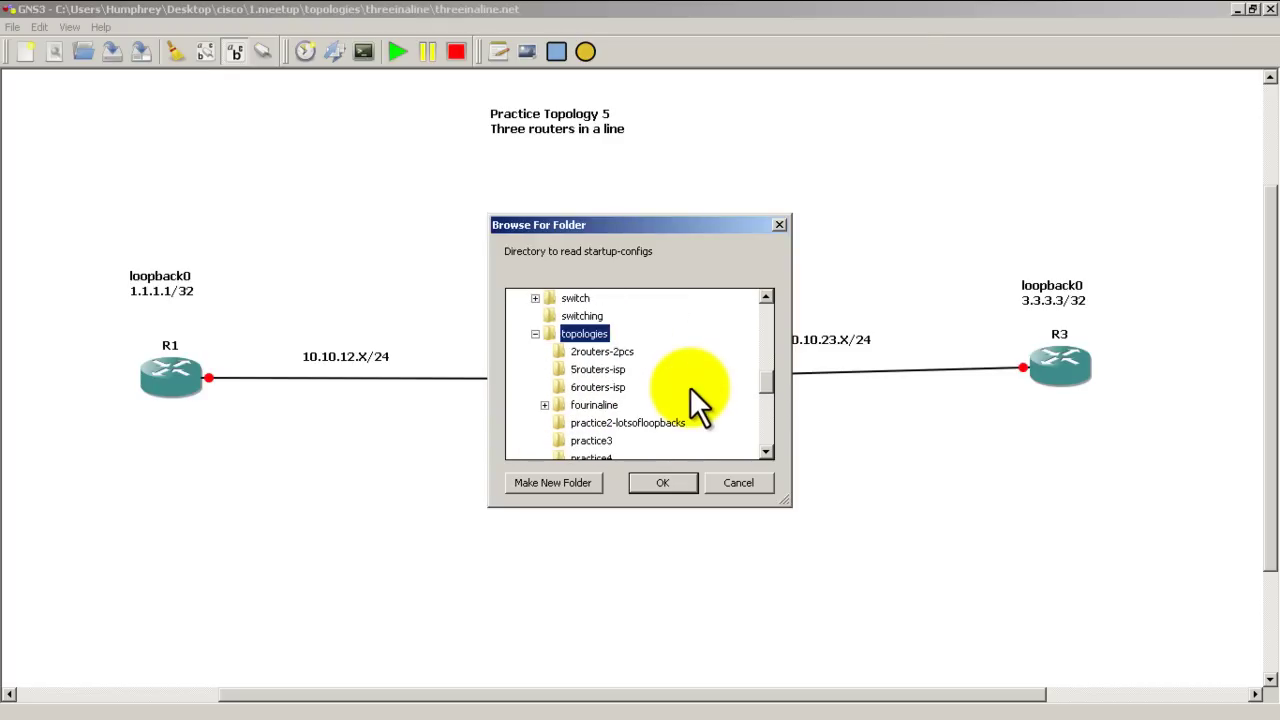
{"action": "scroll", "coordinate": [712, 425], "scroll_direction": "down", "scroll_amount": 3}
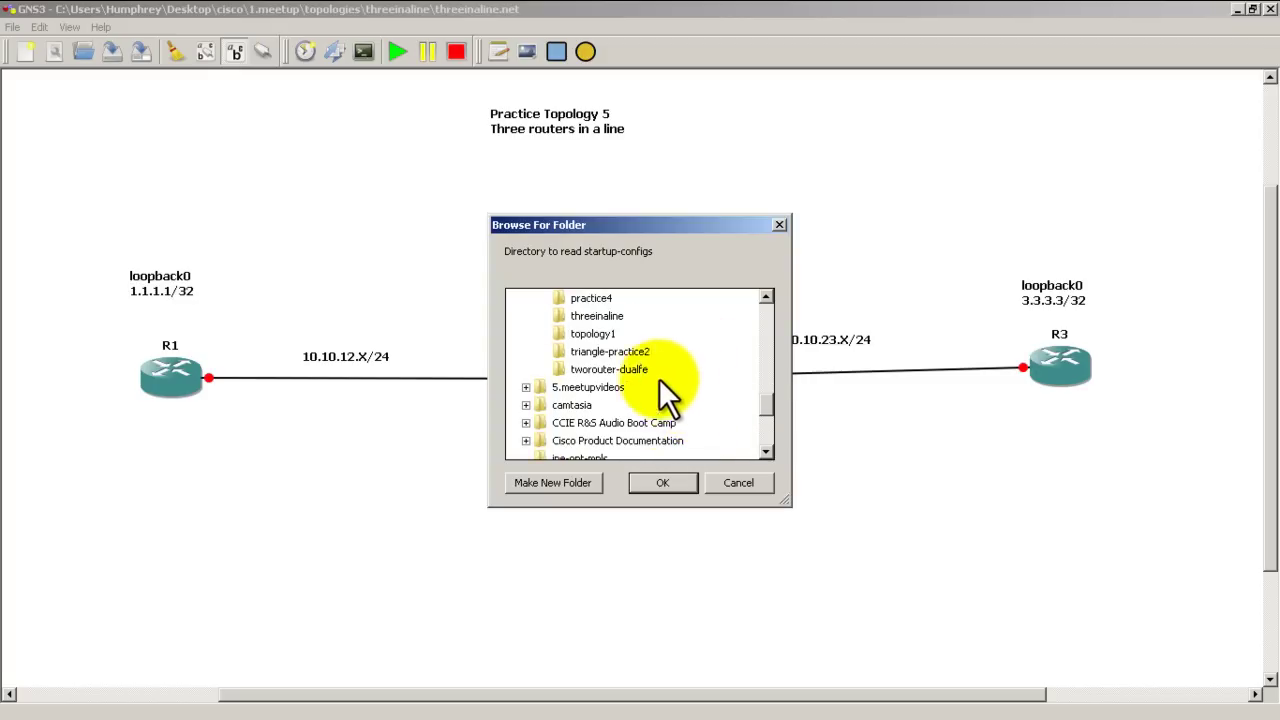
{"action": "left_click", "coordinate": [597, 316]}
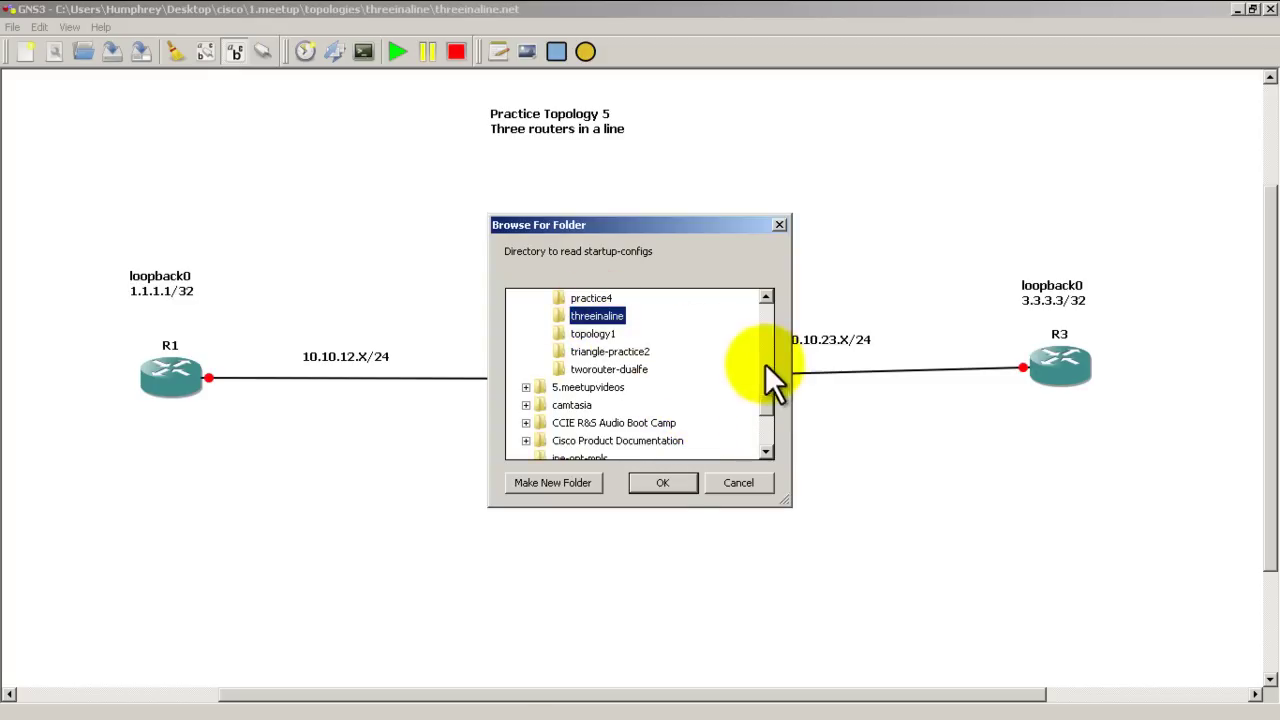
{"action": "left_click", "coordinate": [665, 483]}
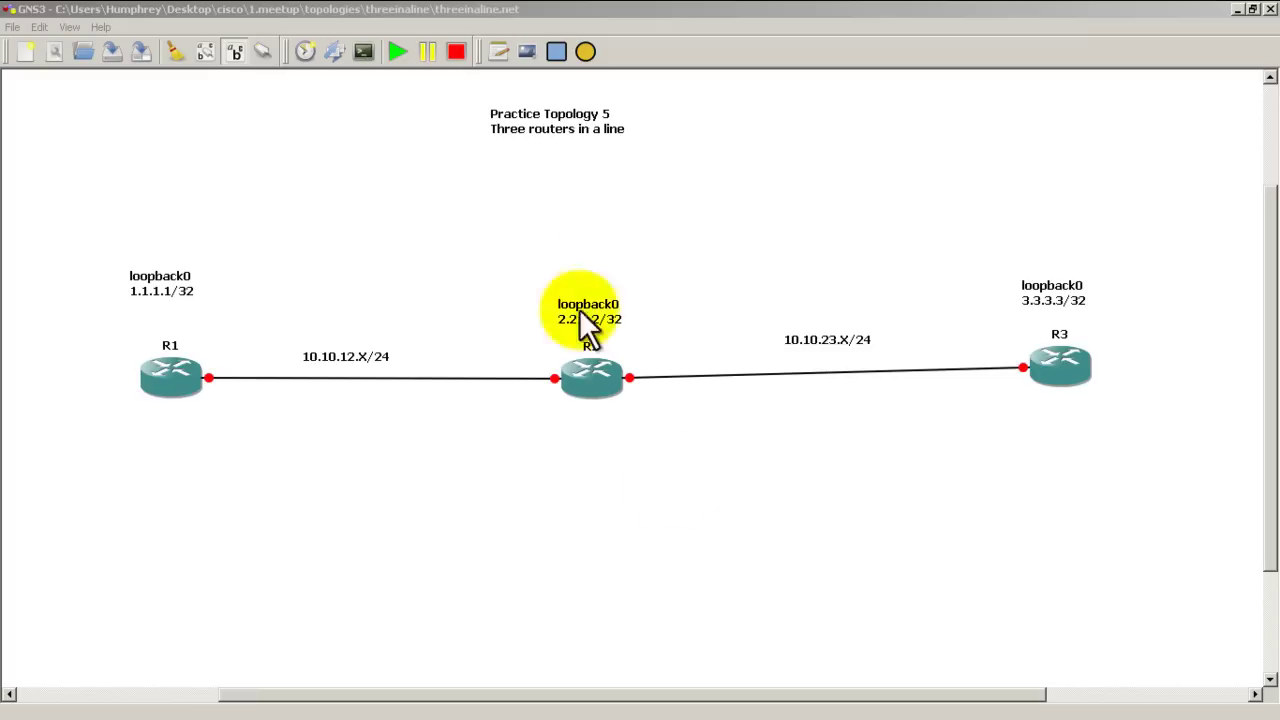
Start R1, R2 and R3 and open a Telnet console to each
{"action": "left_click", "coordinate": [391, 57]}
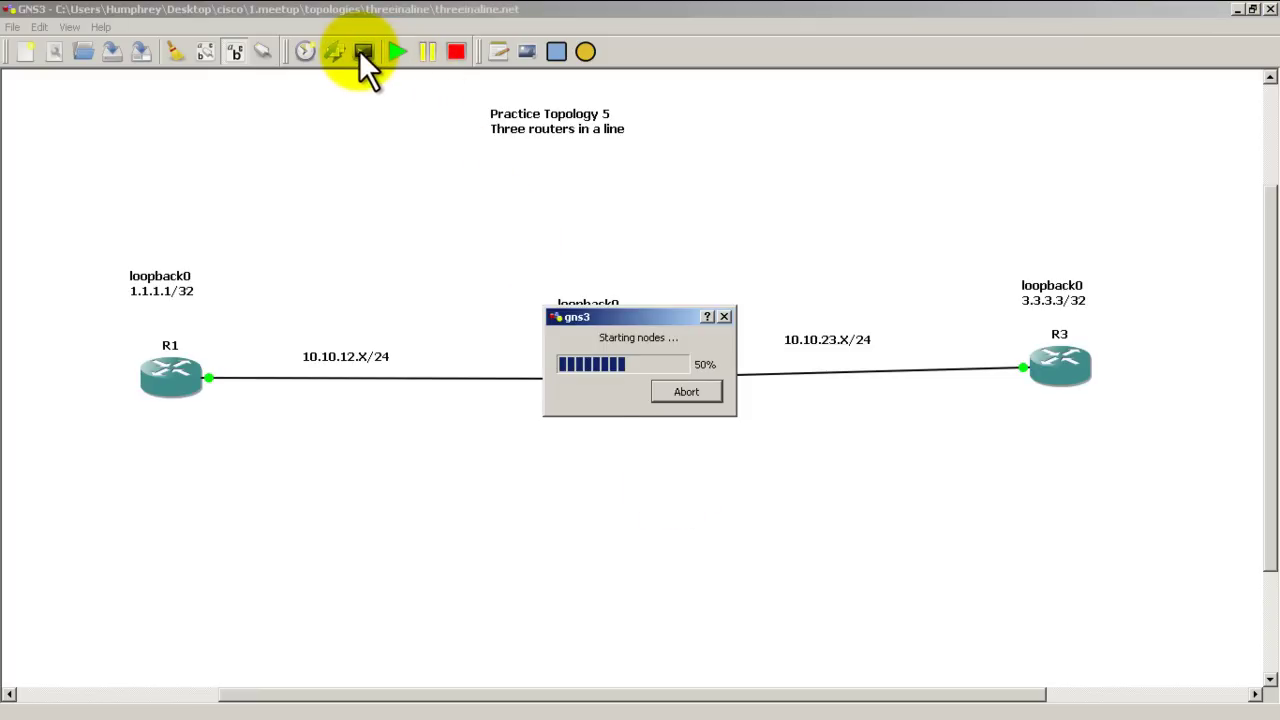
{"action": "left_click", "coordinate": [363, 52]}
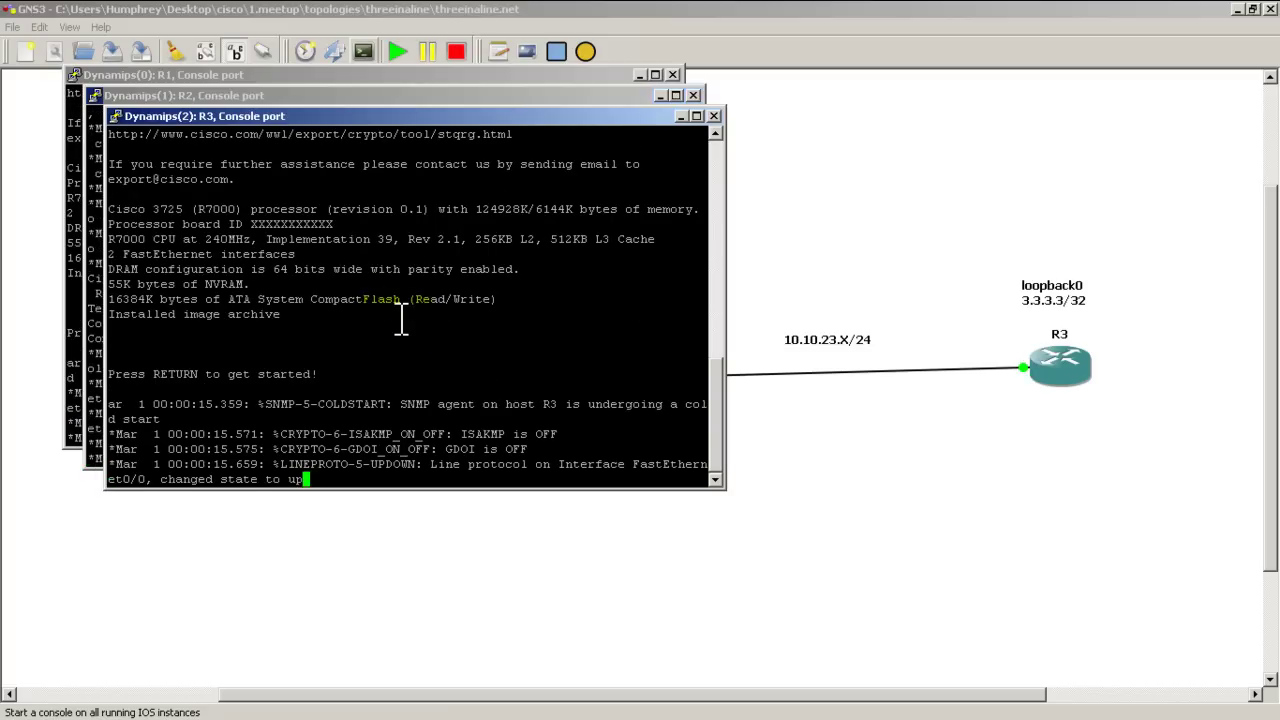
In R3's console, enter enable mode and run 'show ip int br' to list its interfaces
{"action": "key", "text": "Return"}
{"action": "key", "text": "Return"}
{"action": "key", "text": "Return"}
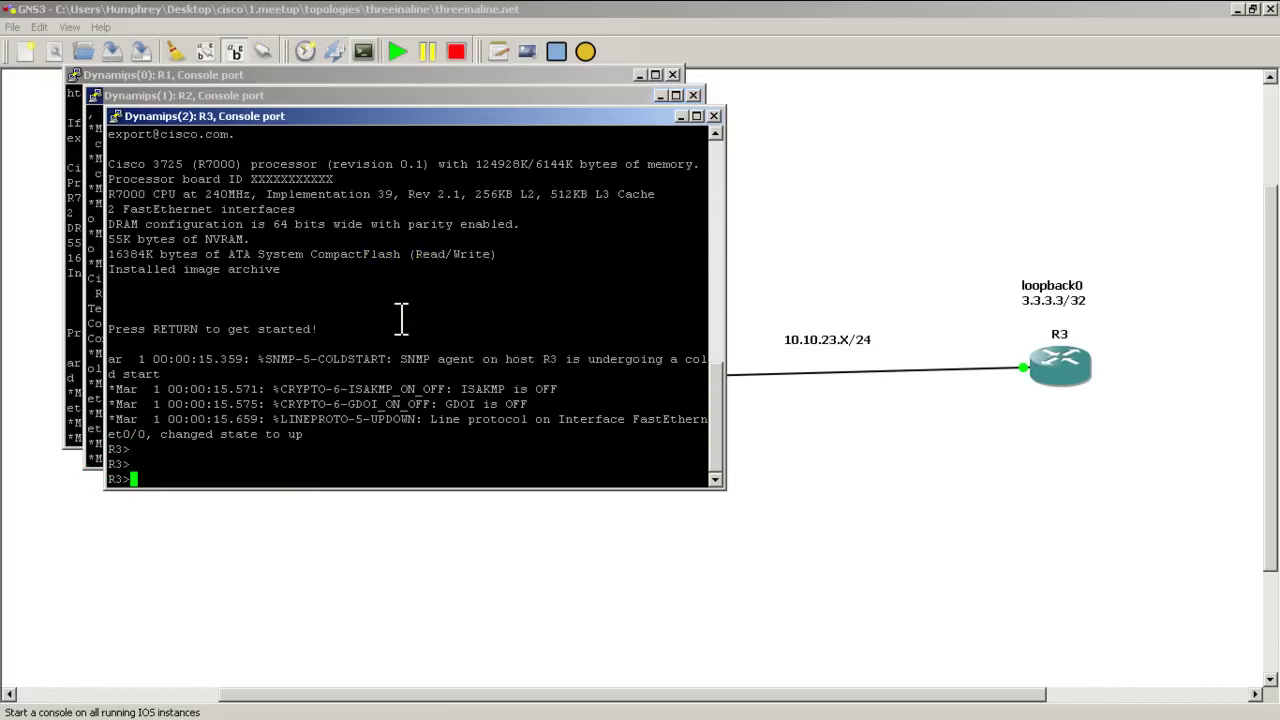
{"action": "type", "text": "enable"}
{"action": "key", "text": "Return"}
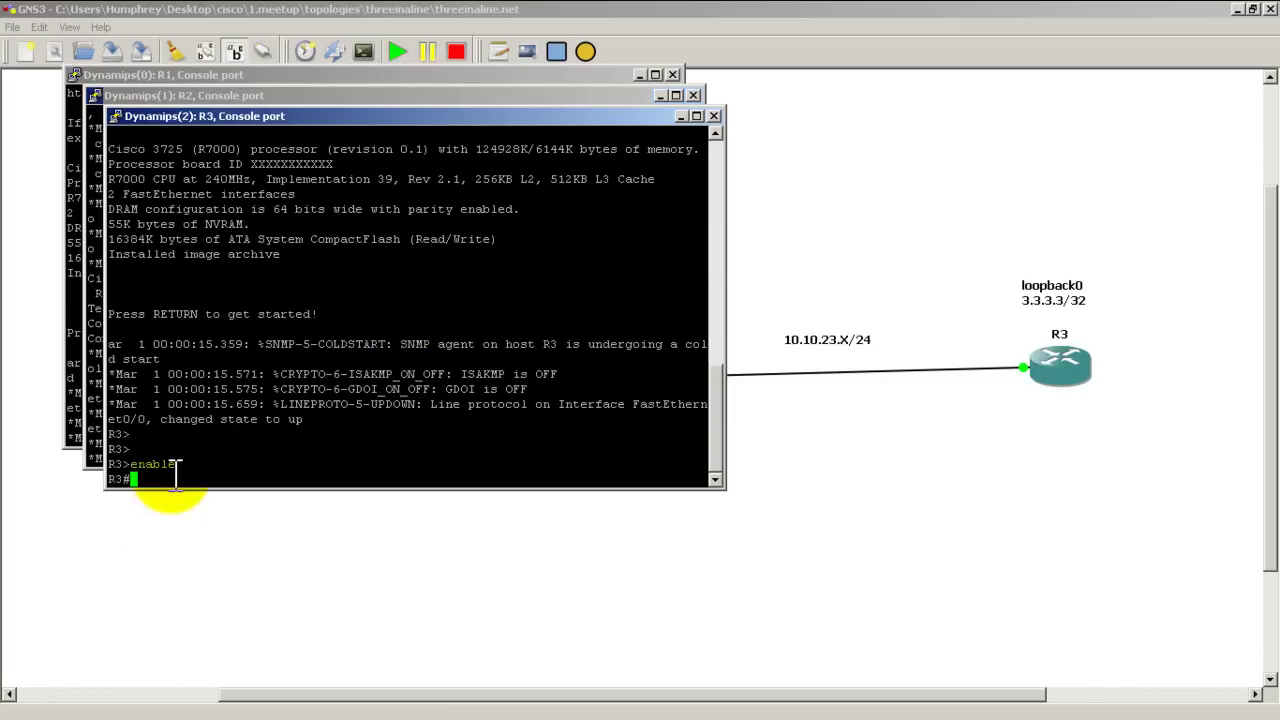
{"action": "left_click_drag", "start_coordinate": [171, 491], "coordinate": [113, 486]}
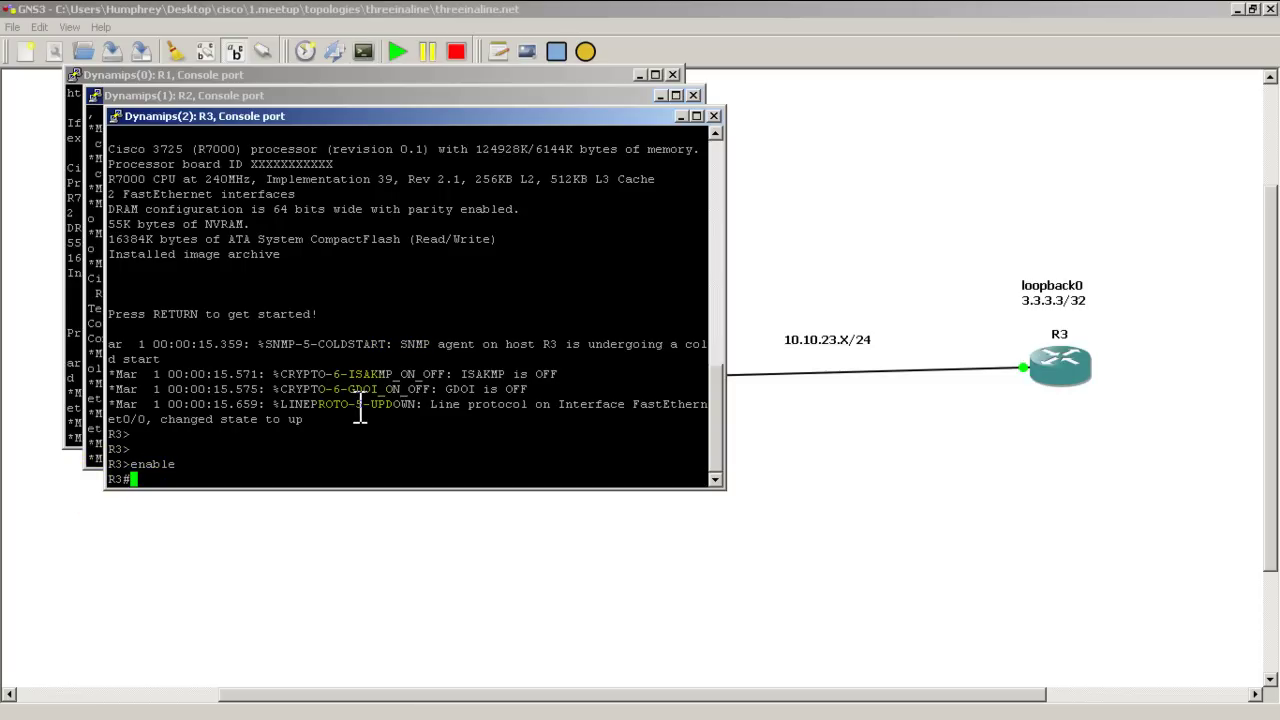
{"action": "type", "text": "show ip int br"}
{"action": "key", "text": "Return"}
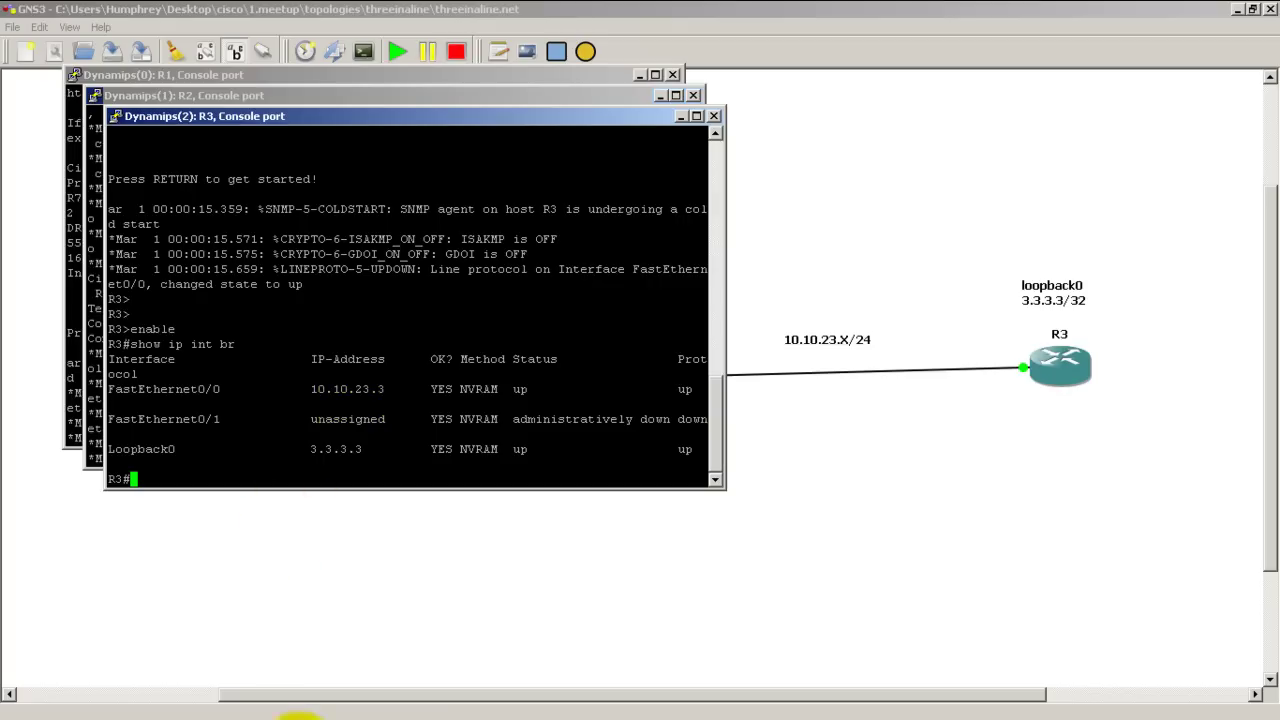
Open Explorer at Desktop > cisco > 1.meetup > topologies > threeinaline
{"action": "left_click", "coordinate": [148, 707]}
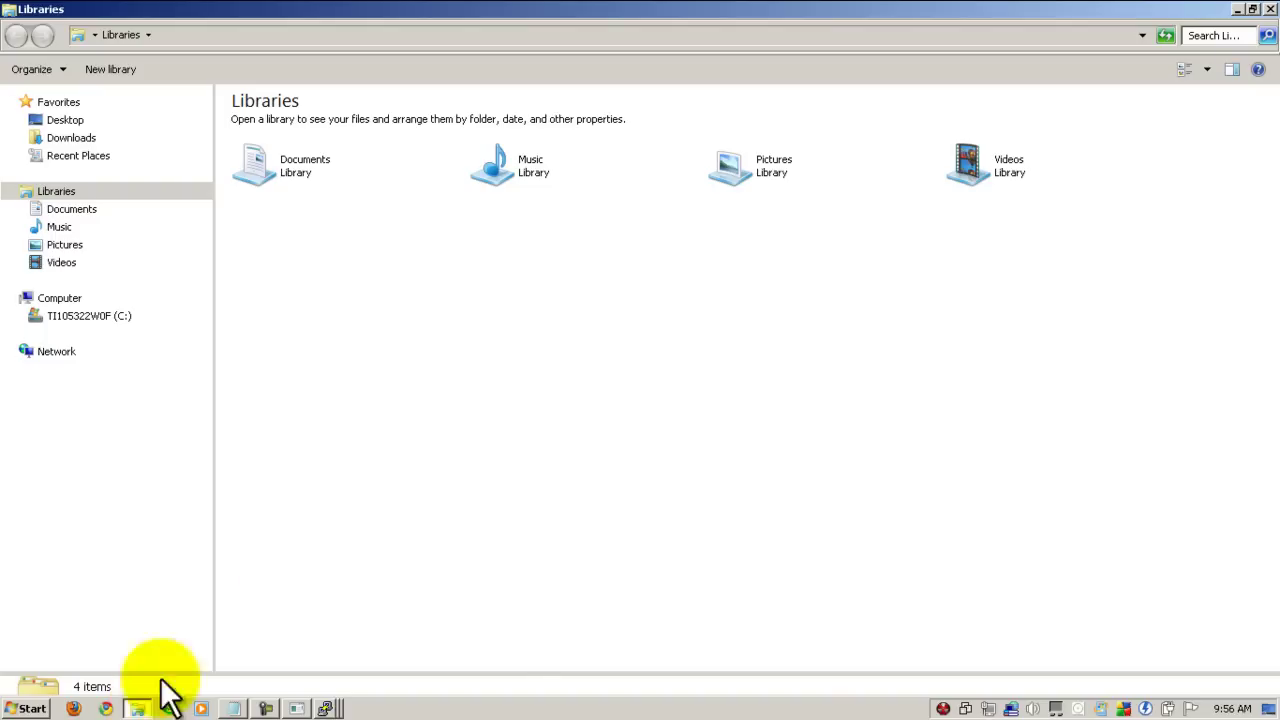
{"action": "left_click", "coordinate": [88, 121]}
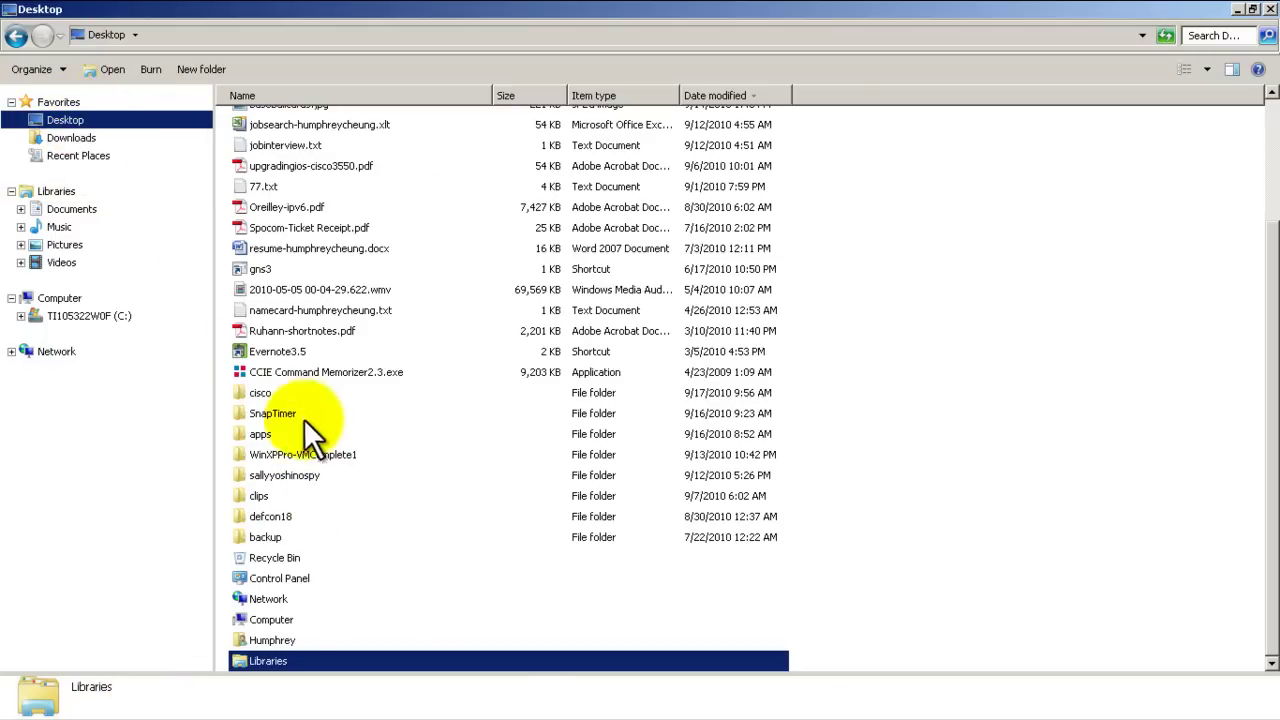
{"action": "double_click", "coordinate": [279, 392]}
{"action": "double_click", "coordinate": [291, 124]}
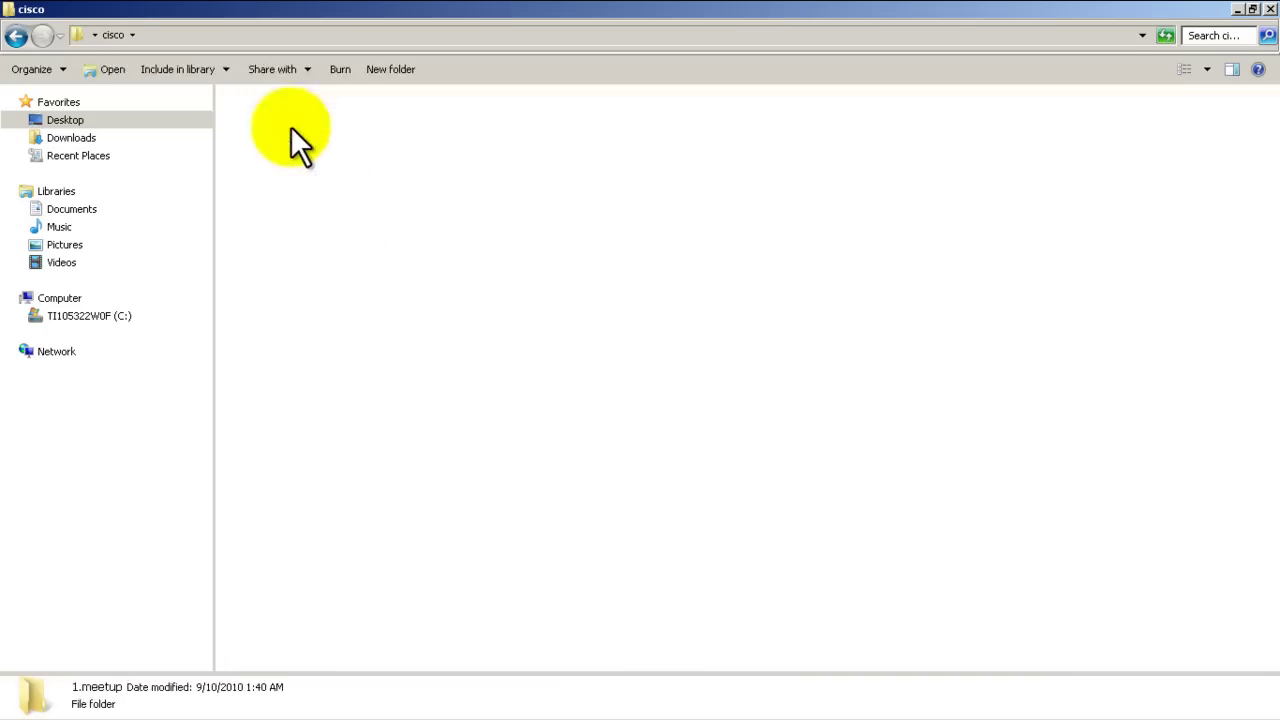
{"action": "double_click", "coordinate": [289, 165]}
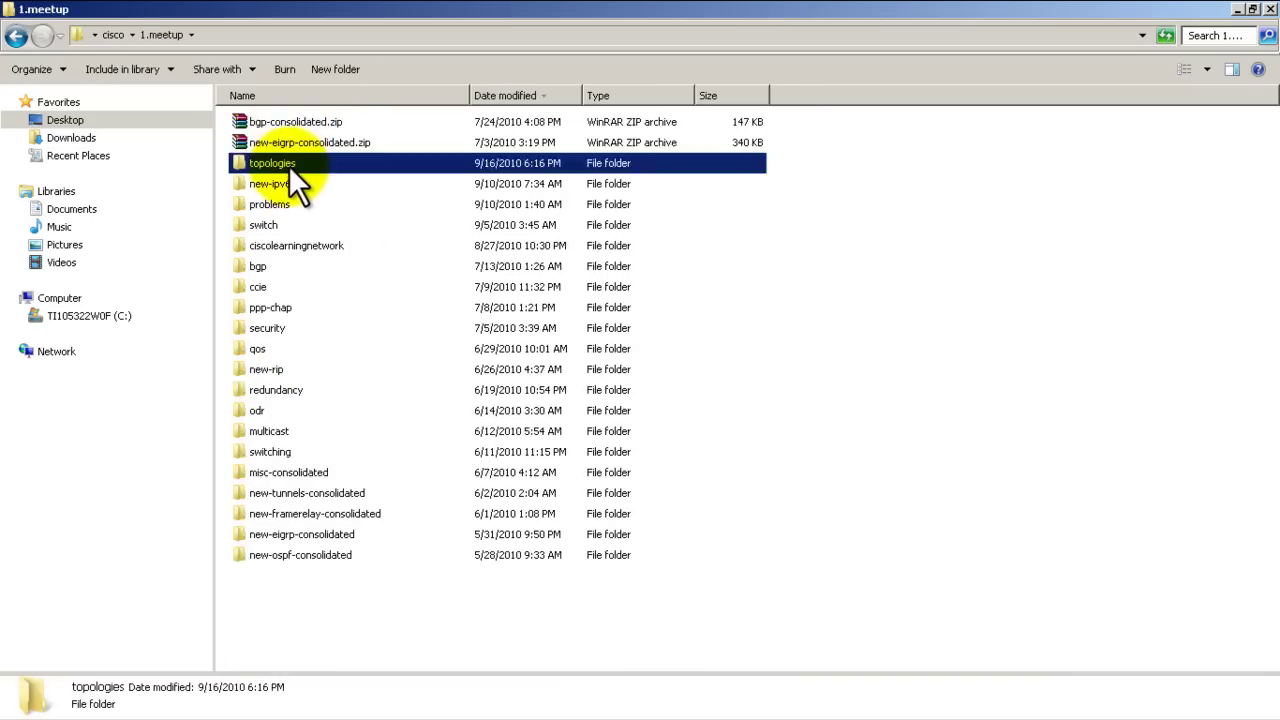
{"action": "double_click", "coordinate": [295, 119]}
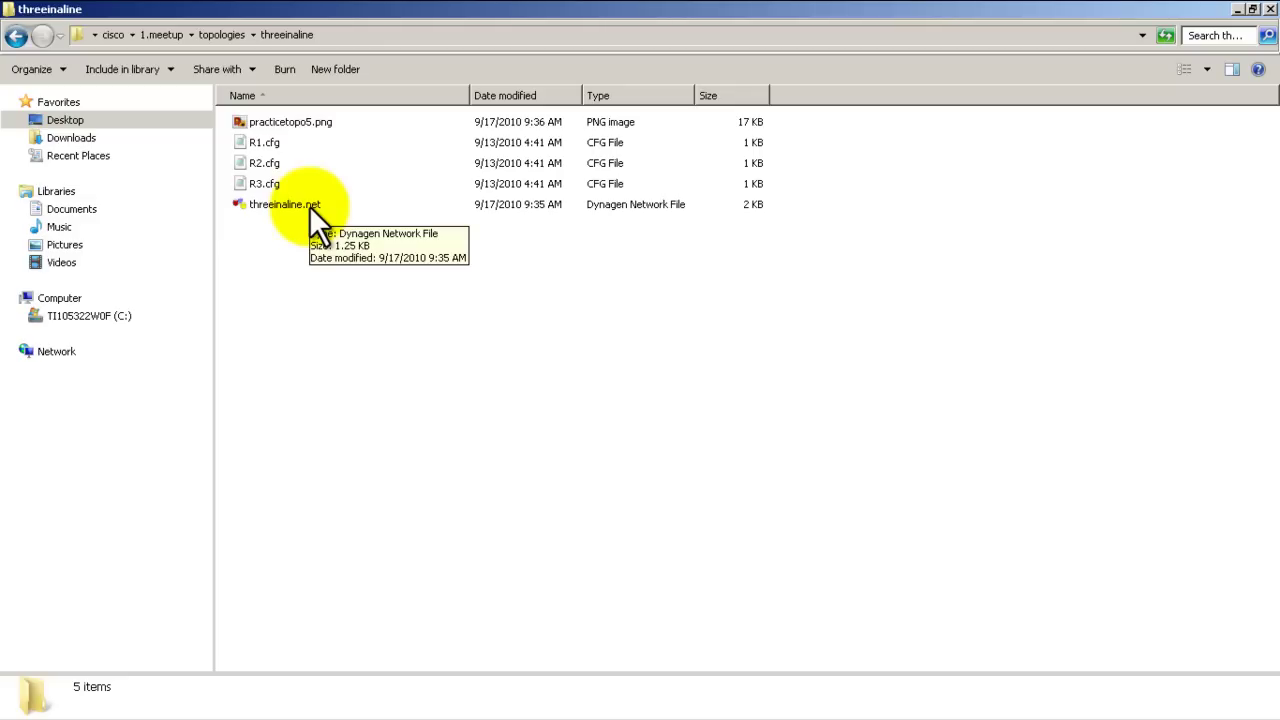
Back in GNS3, import startup-configs from a directory again, choosing the cisco folder
{"action": "mouse_move", "coordinate": [150, 708]}
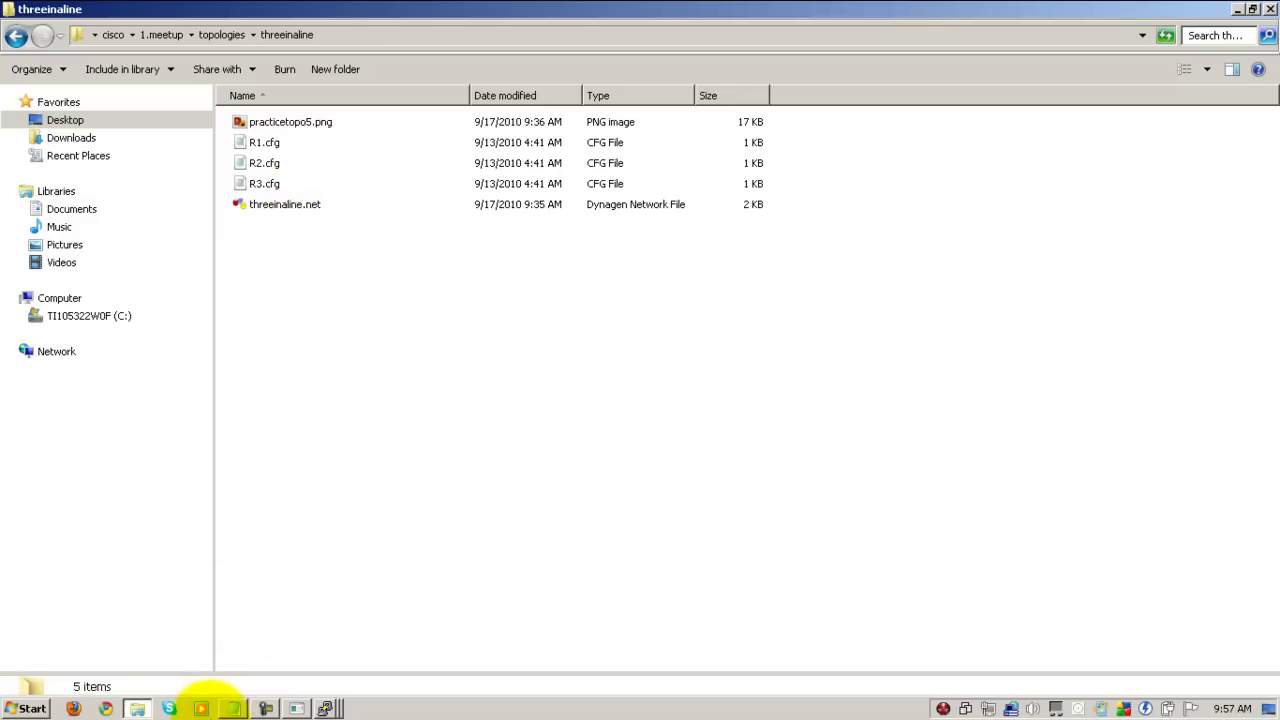
{"action": "left_click", "coordinate": [296, 708]}
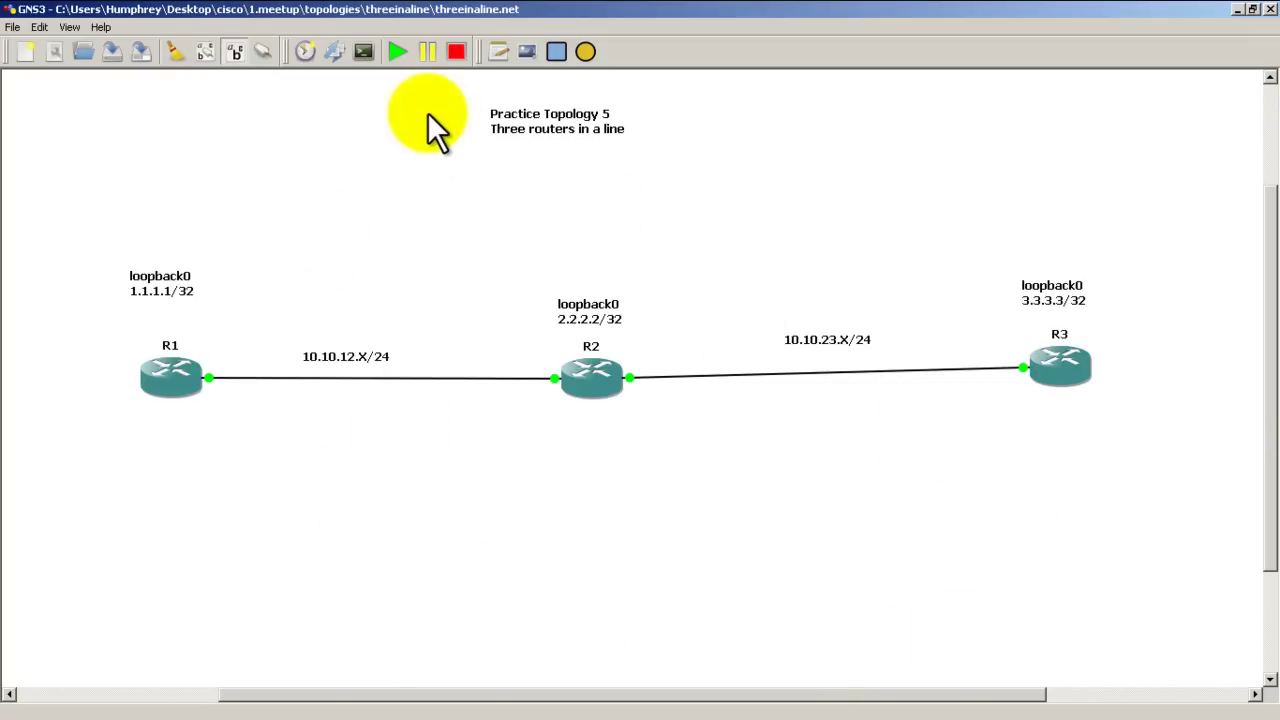
{"action": "left_click", "coordinate": [336, 52]}
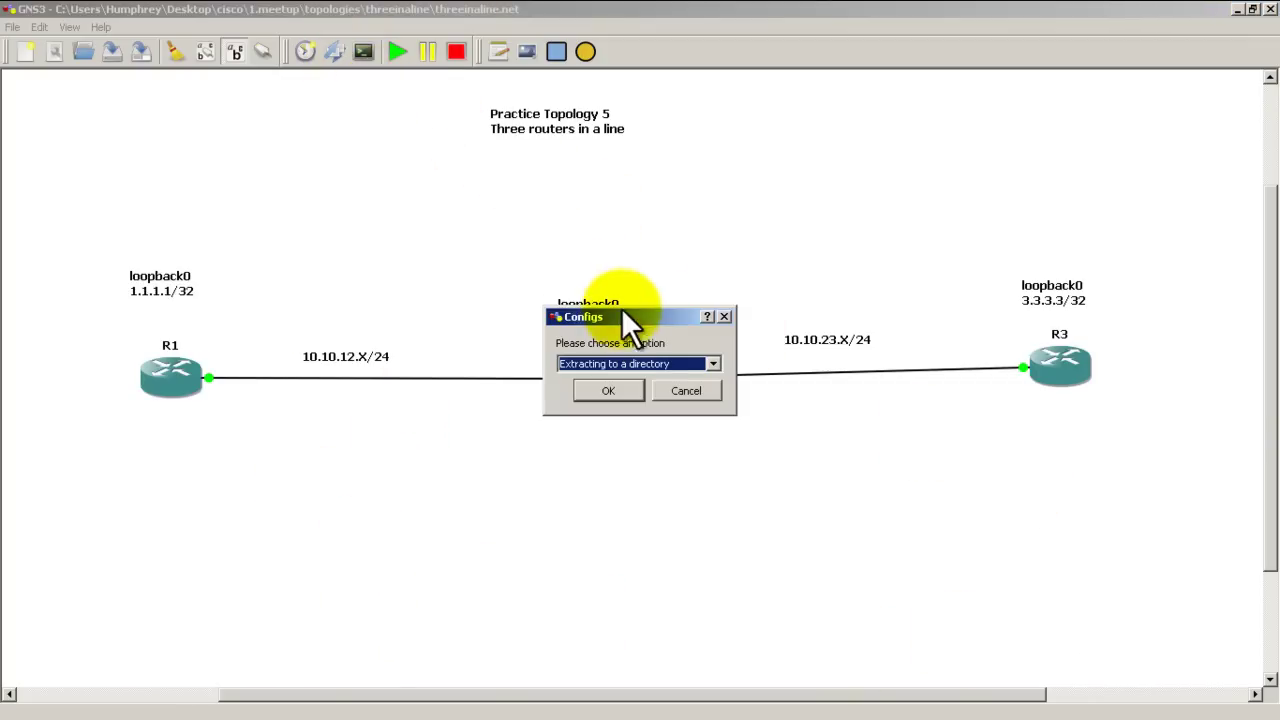
{"action": "left_click", "coordinate": [644, 362]}
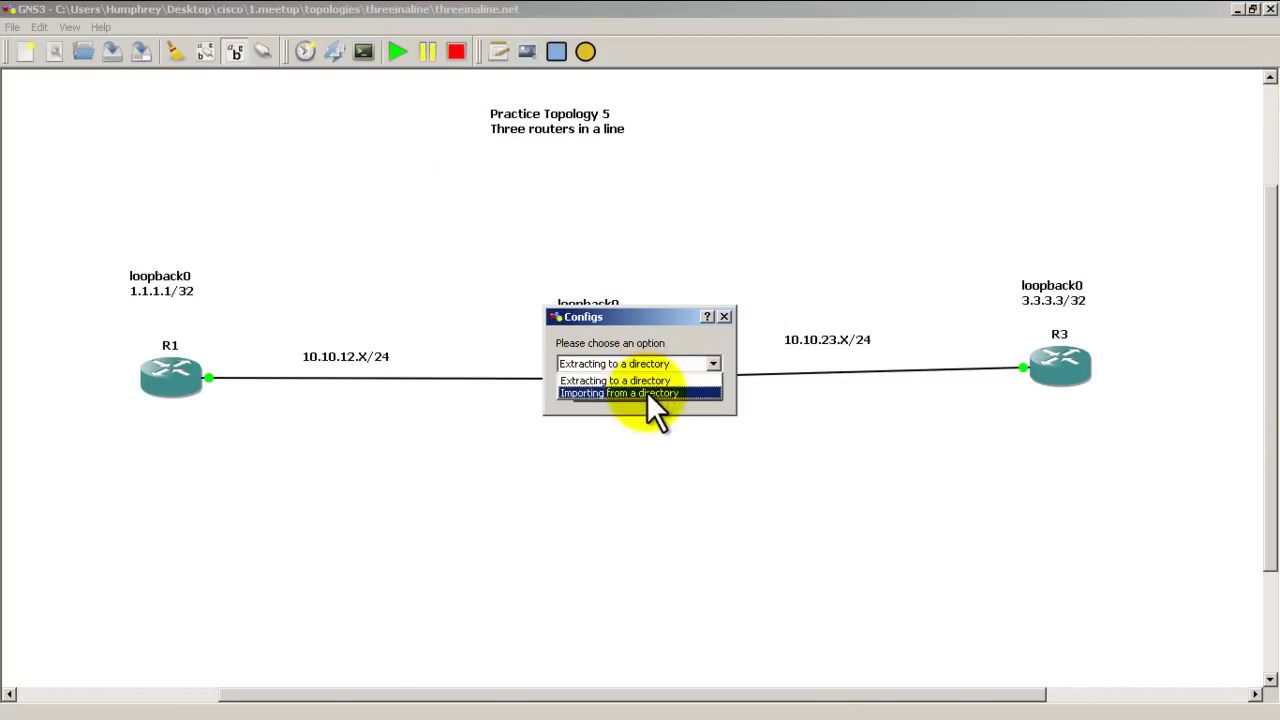
{"action": "left_click", "coordinate": [647, 392]}
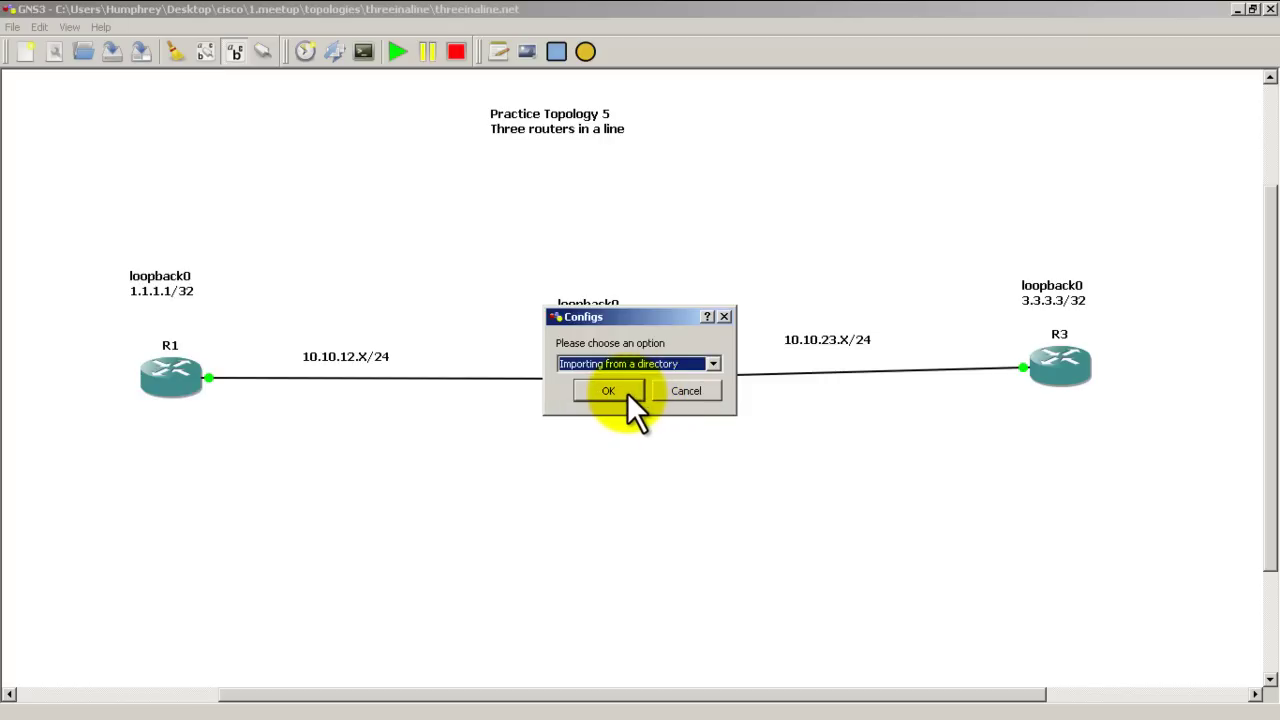
{"action": "left_click", "coordinate": [627, 392]}
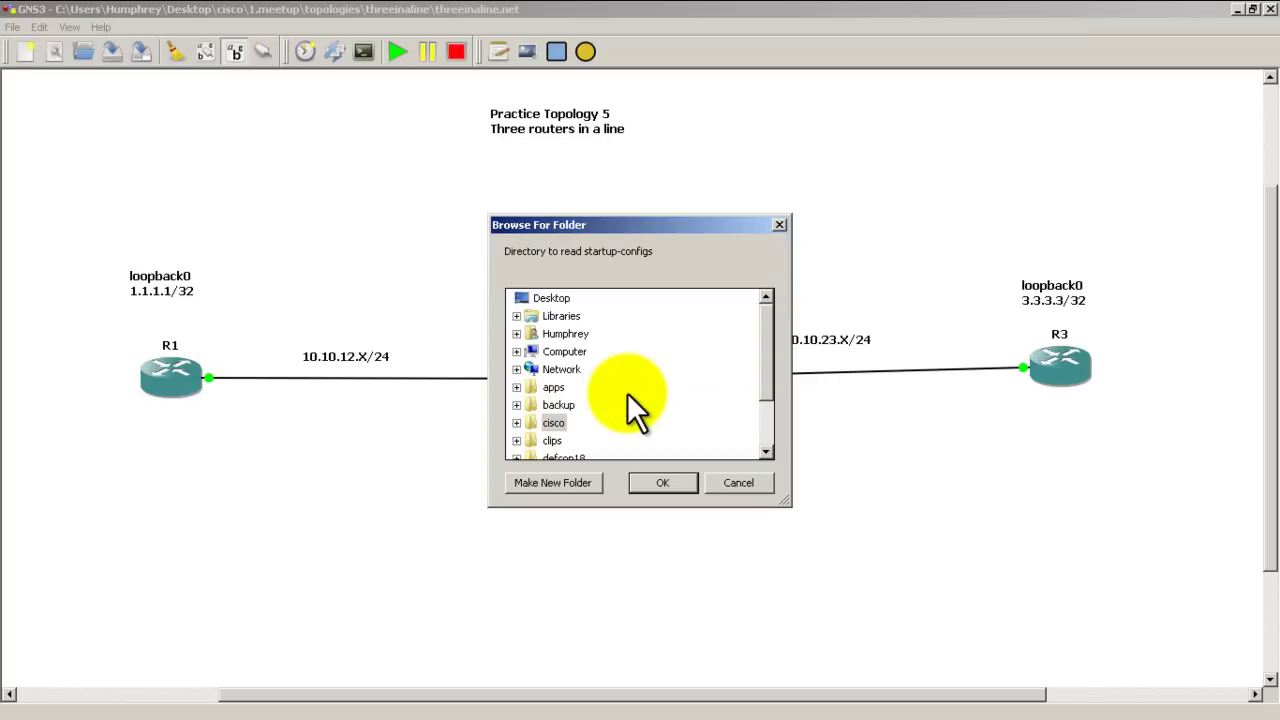
{"action": "left_click", "coordinate": [560, 425]}
{"action": "left_click", "coordinate": [690, 482]}
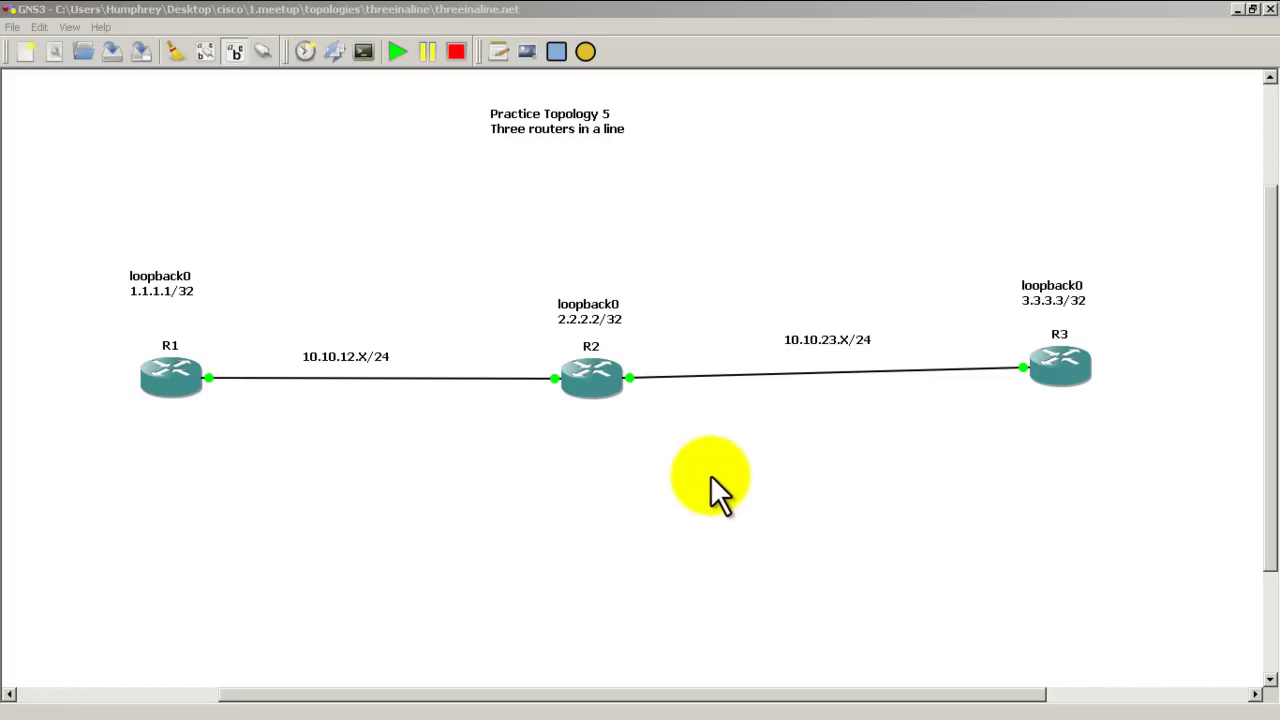